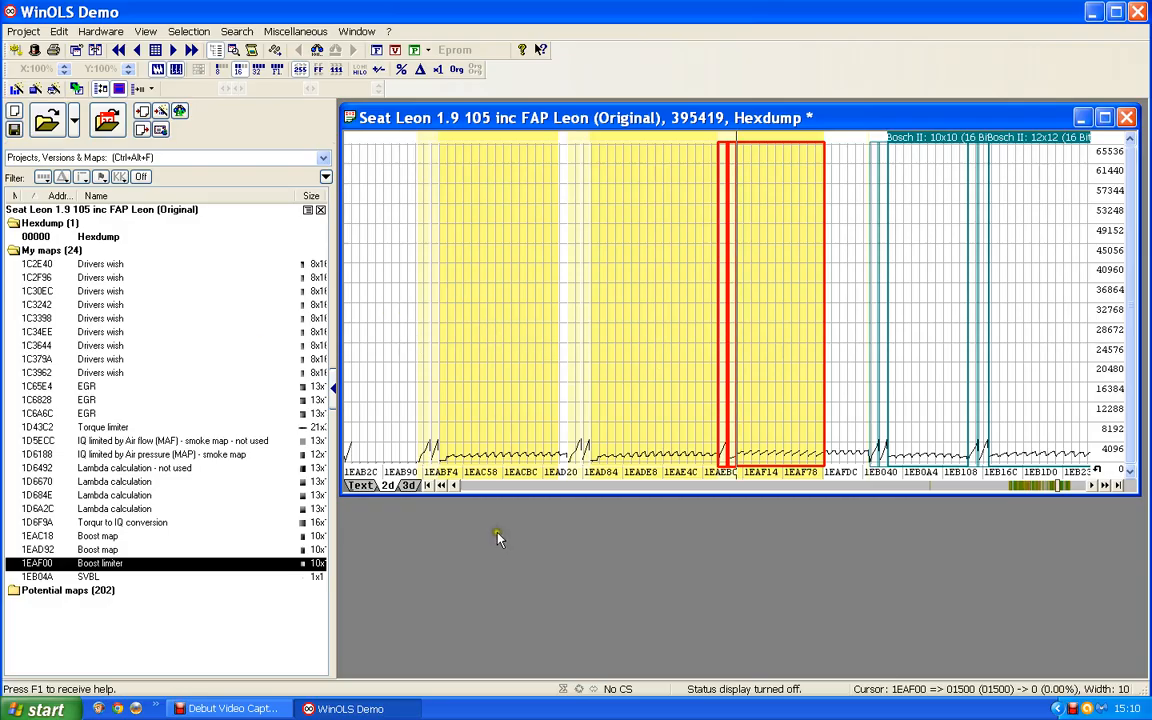
- Find the two adjacent Bosch II 13x16 maps ahead of the boost maps in the 2D hexdump and select both
click(500, 490)
click(500, 490)
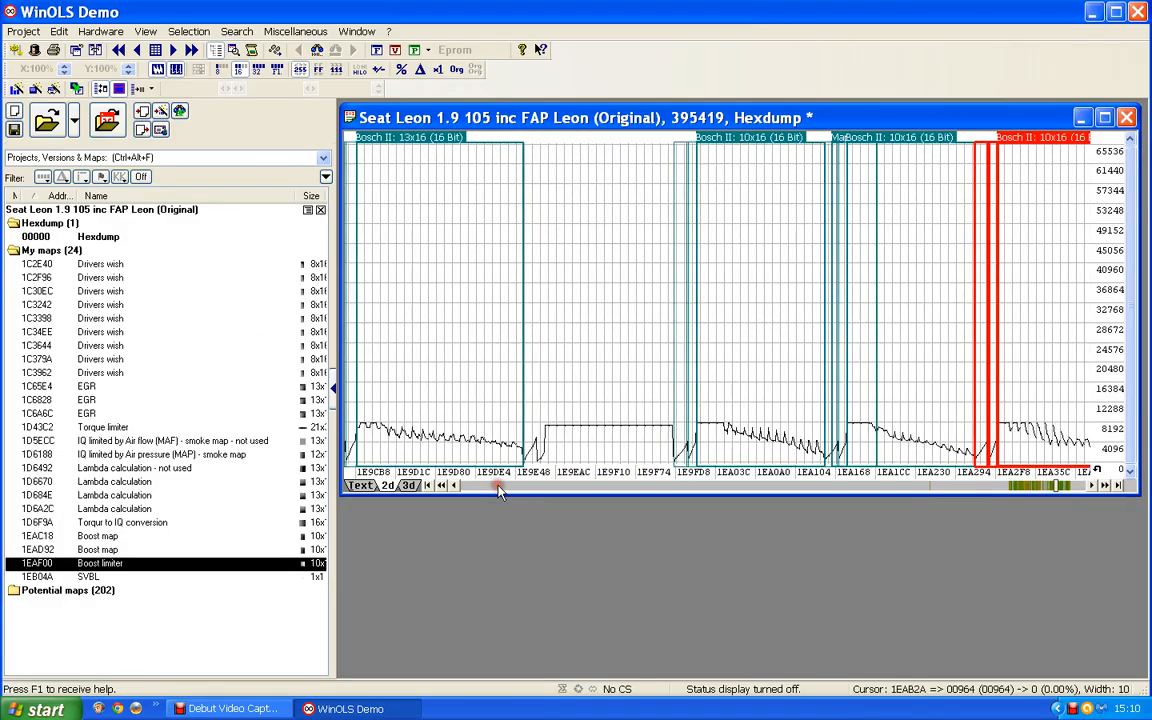
click(500, 490)
scroll(463, 440, down, 6)
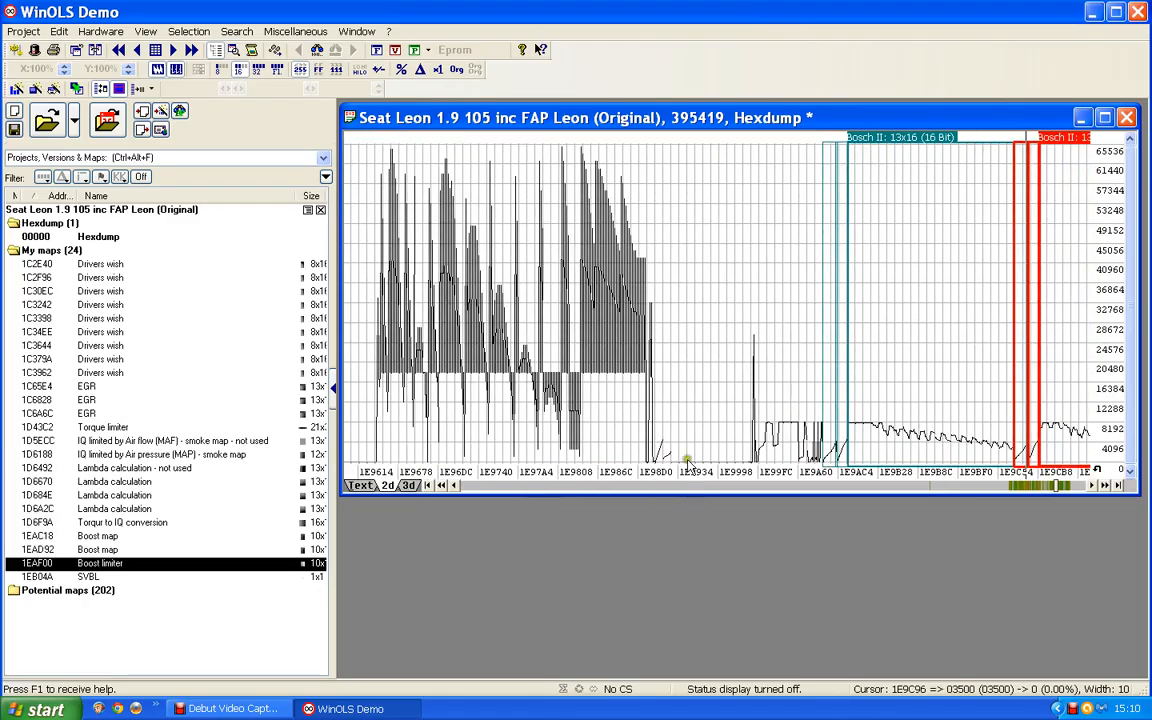
scroll(705, 444, down, 5)
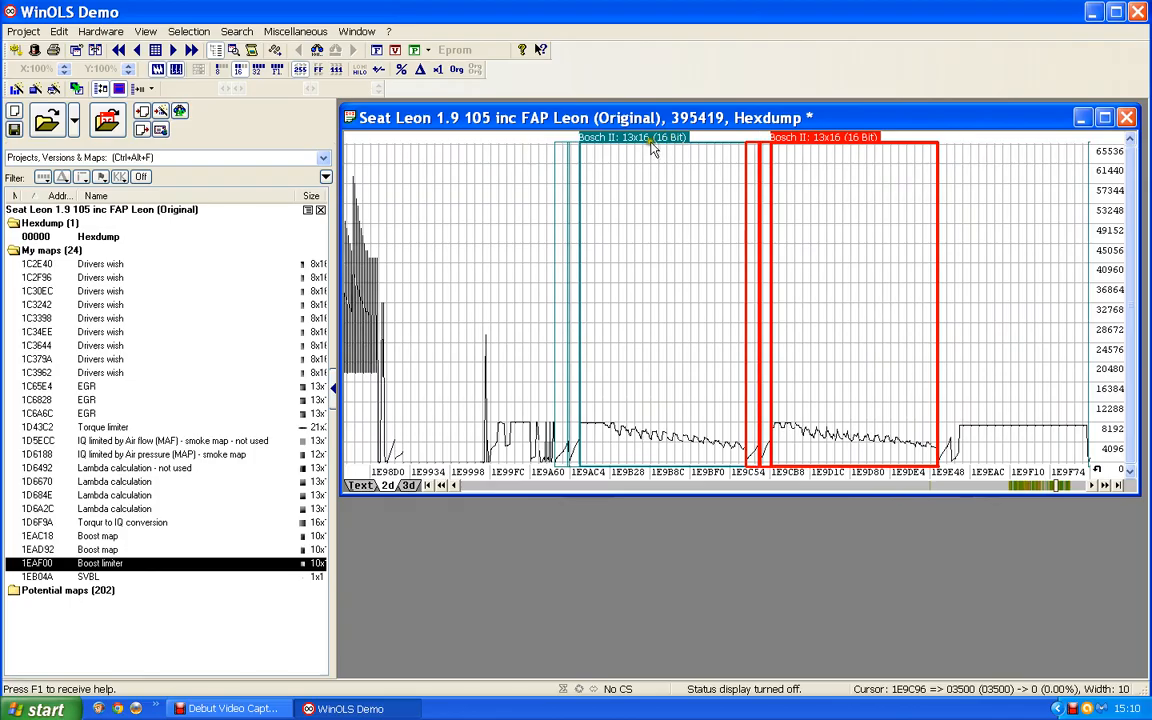
click(650, 147)
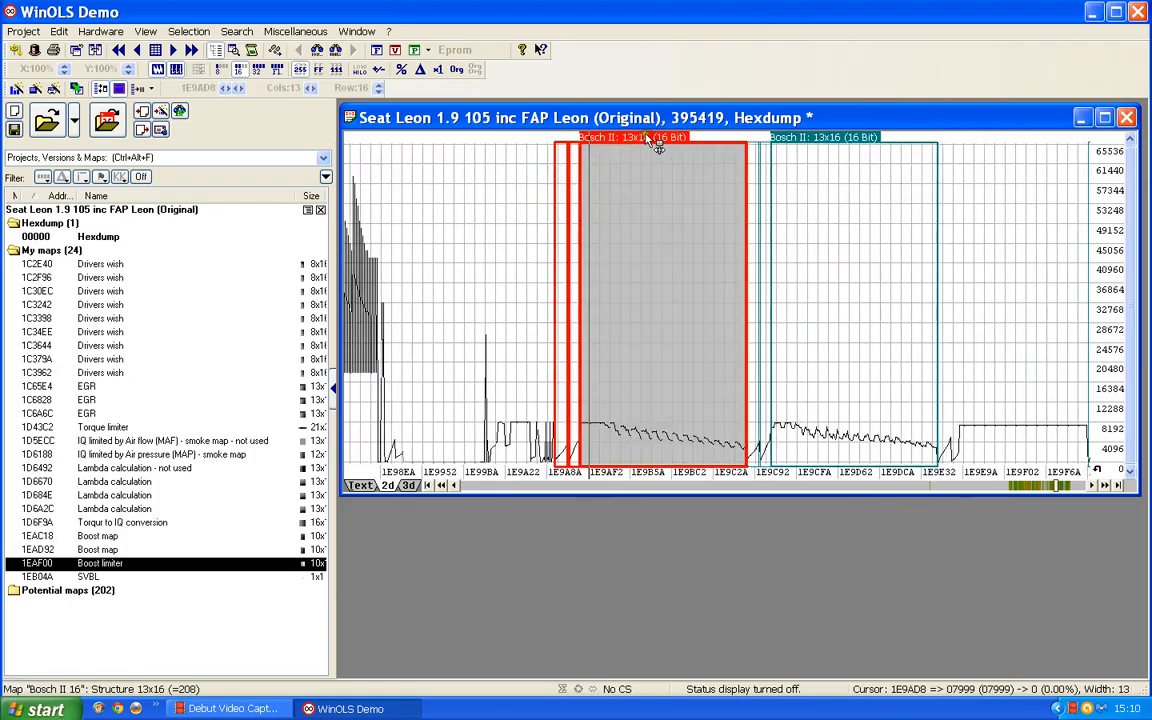
click(828, 142)
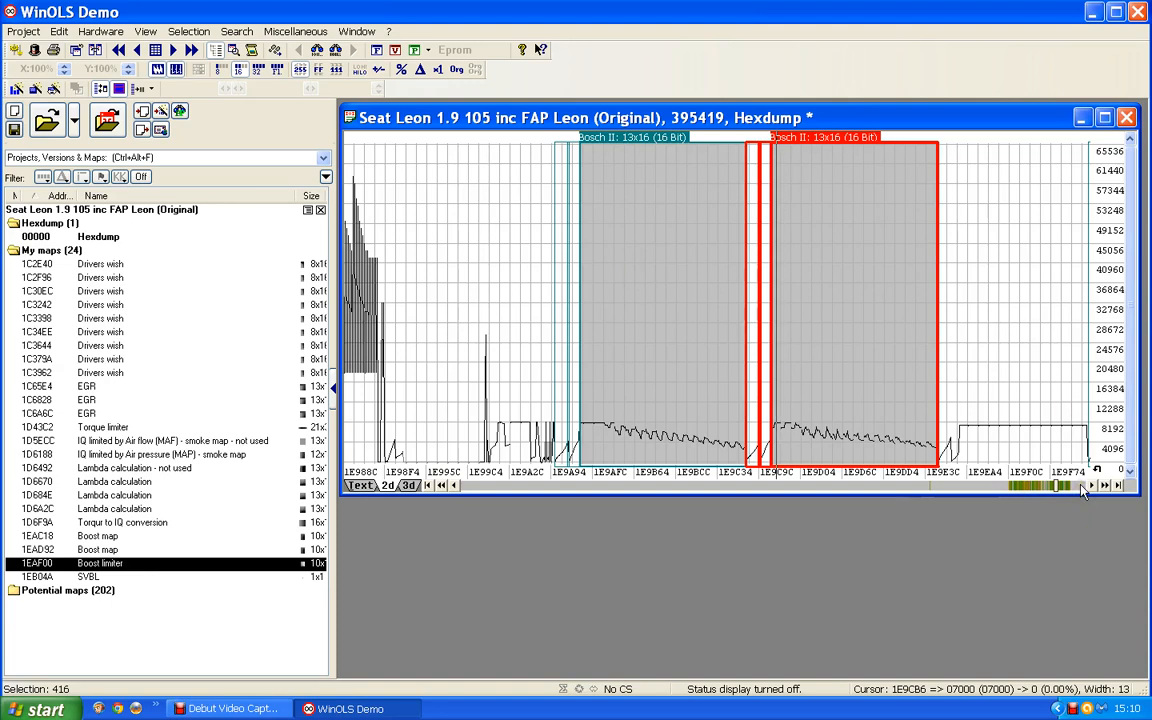
- Examine the group of four Bosch II 10x16 maps that follows the two 13x16 maps in the hexdump
click(1105, 487)
drag(1106, 490, 1106, 490)
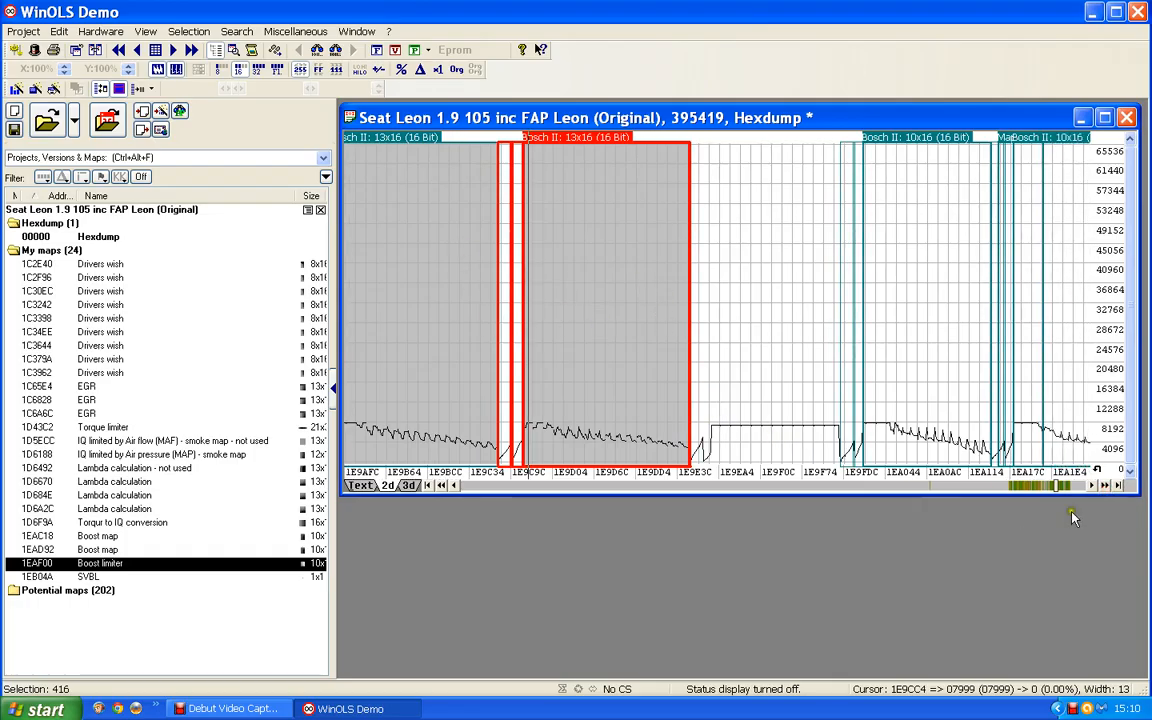
click(1078, 486)
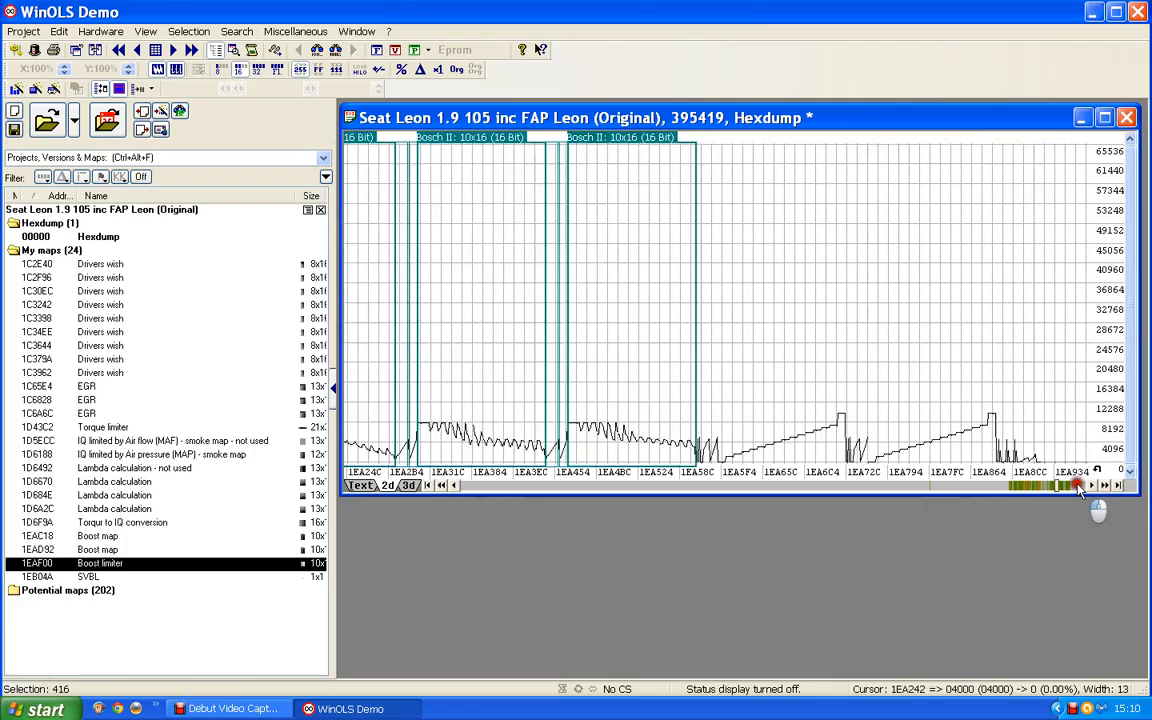
scroll(652, 284, up, 3)
scroll(650, 281, up, 5)
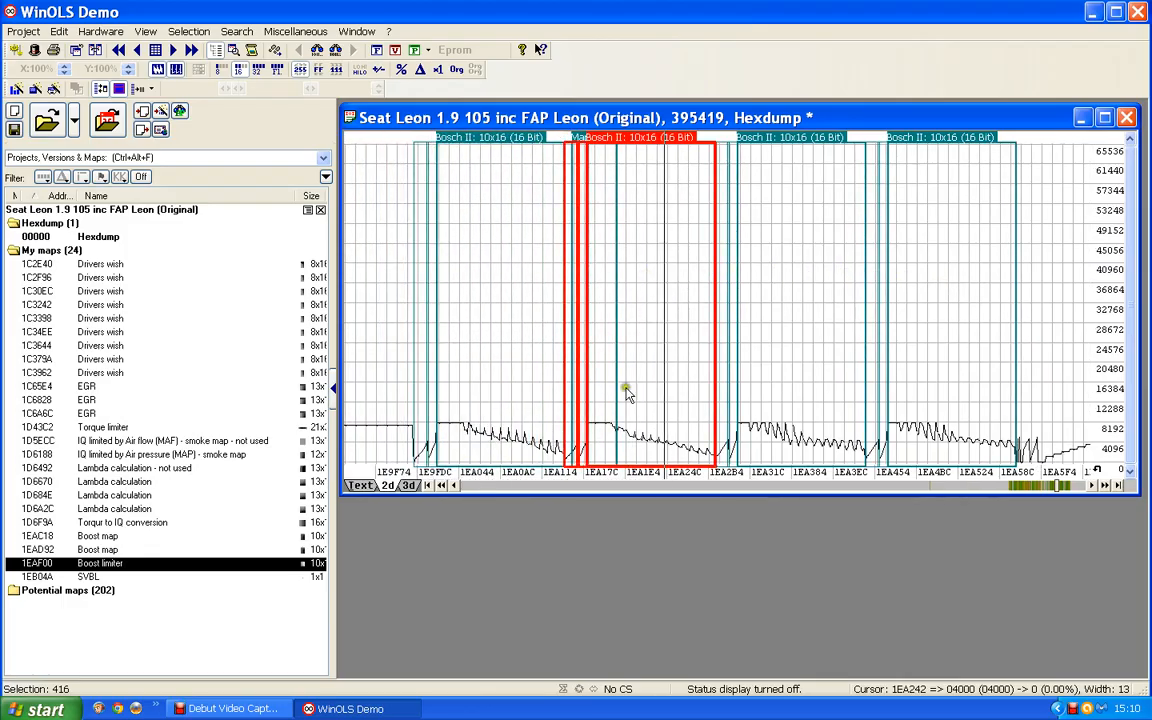
click(674, 275)
drag(770, 321, 784, 322)
click(854, 329)
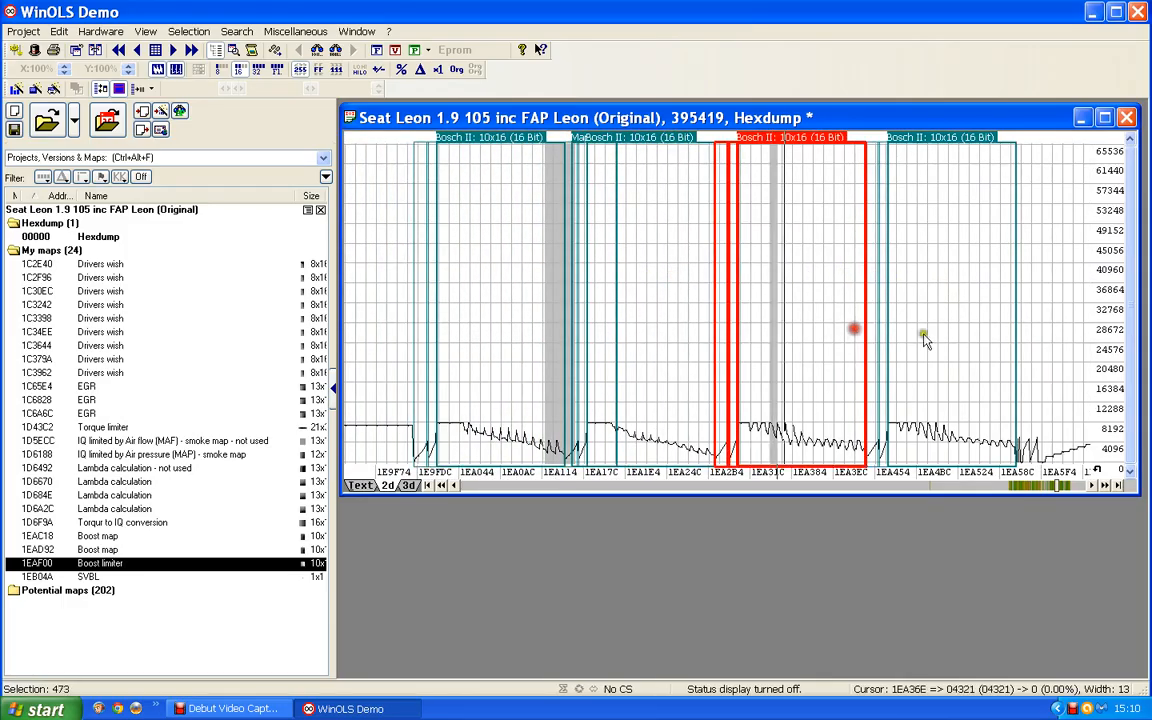
click(955, 335)
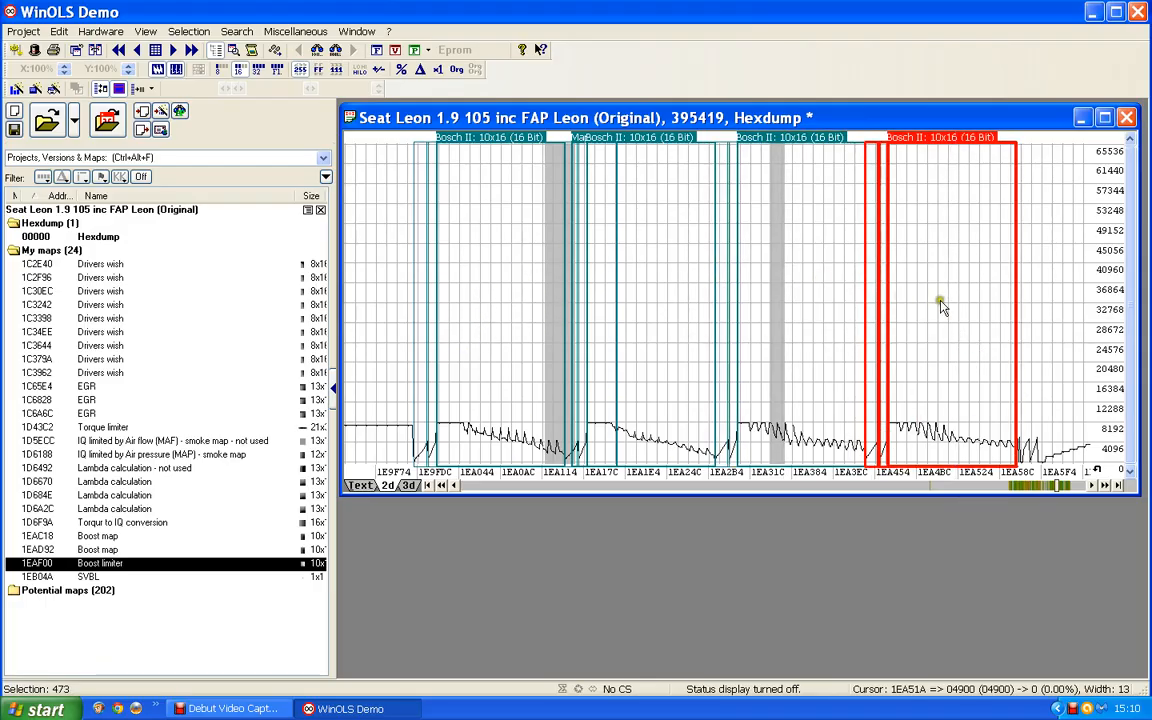
- Examine the Bosch II 10x10 and 12x12 maps located after the boost limiter in the hexdump
click(1077, 487)
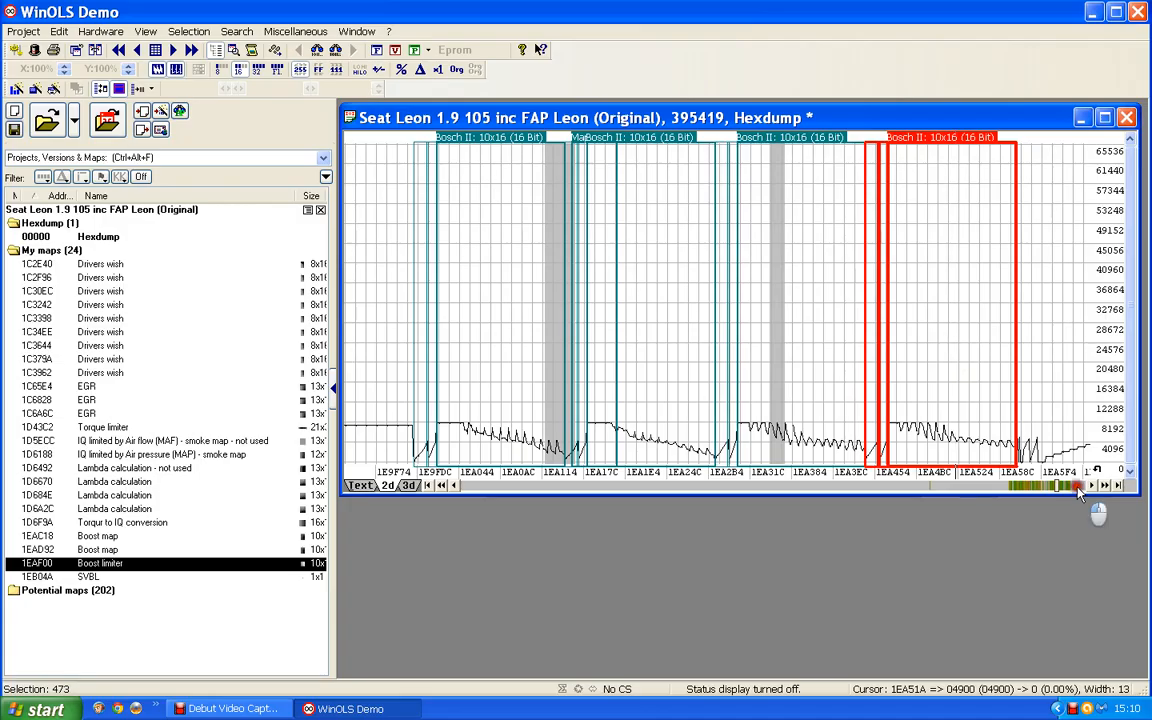
click(1077, 487)
scroll(578, 390, right, 8)
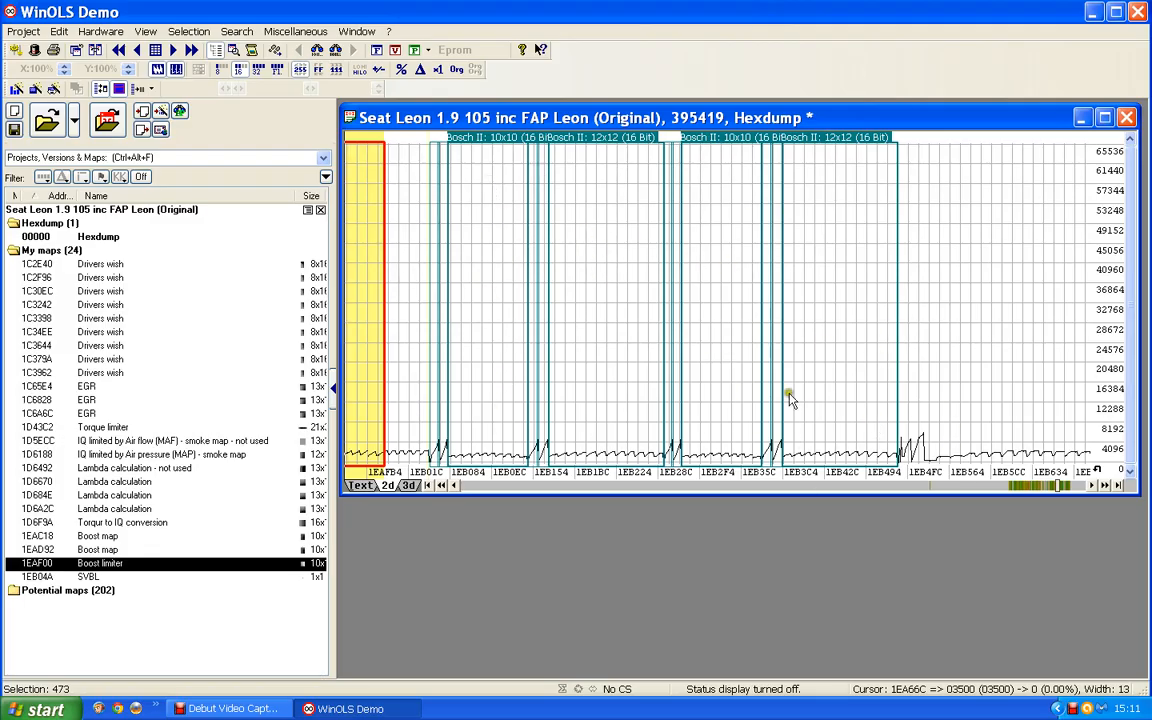
click(715, 487)
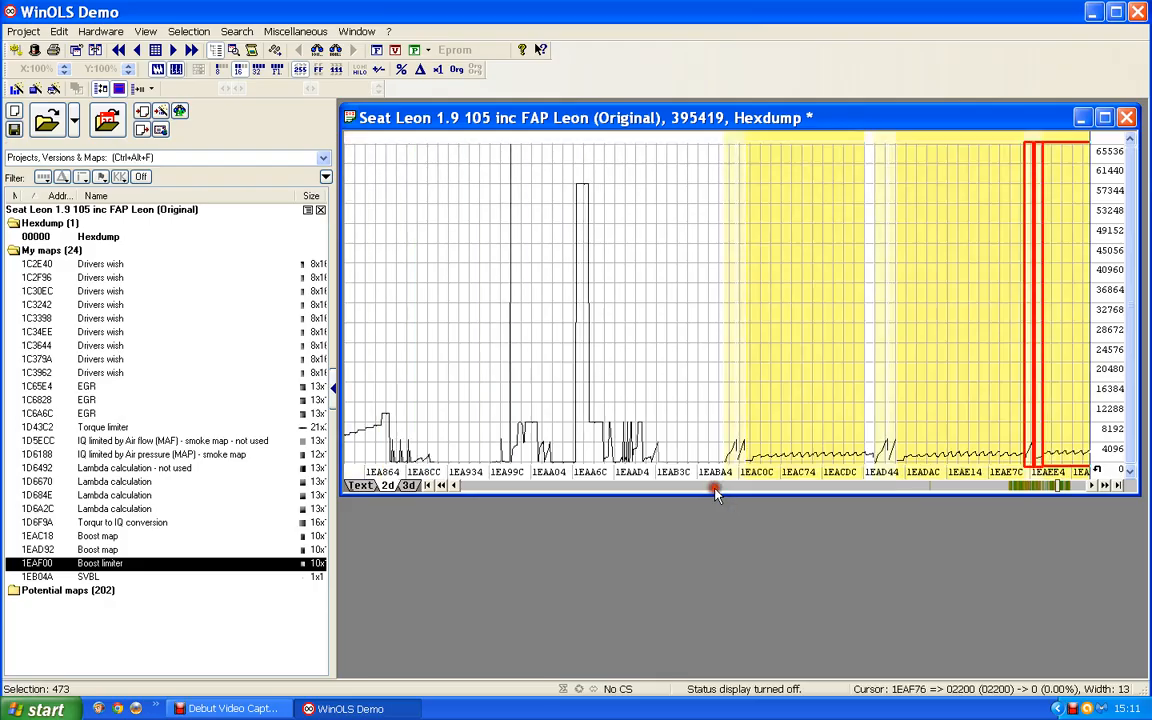
click(715, 487)
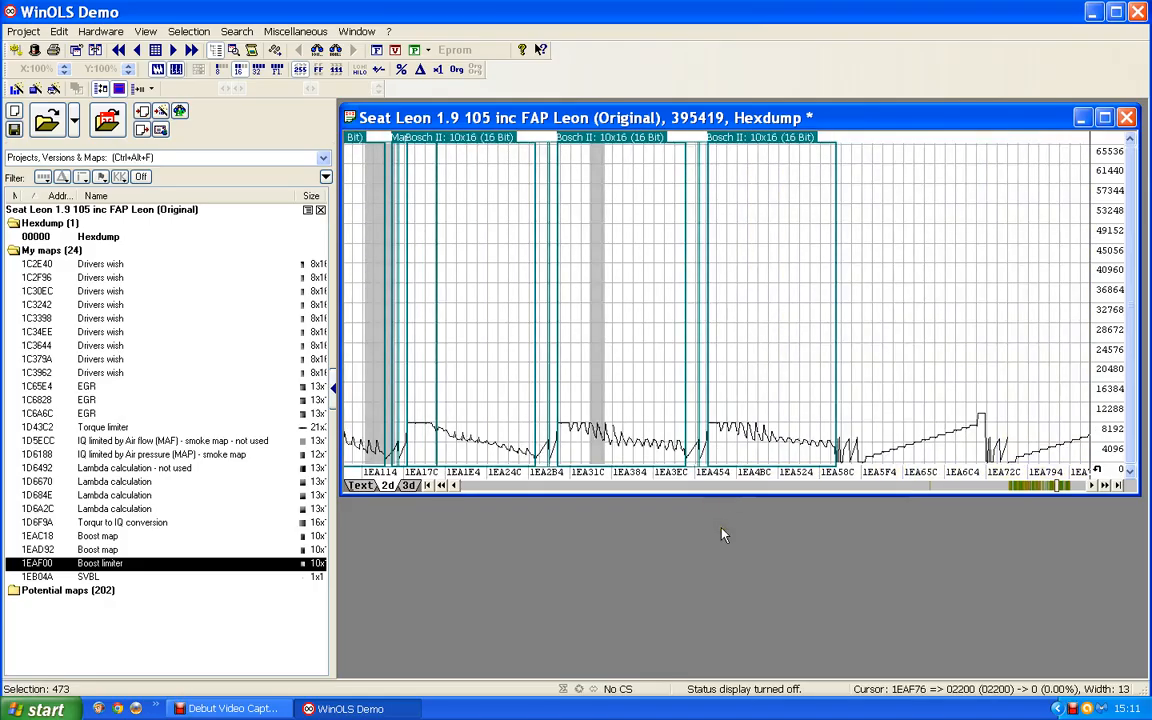
scroll(663, 456, up, 5)
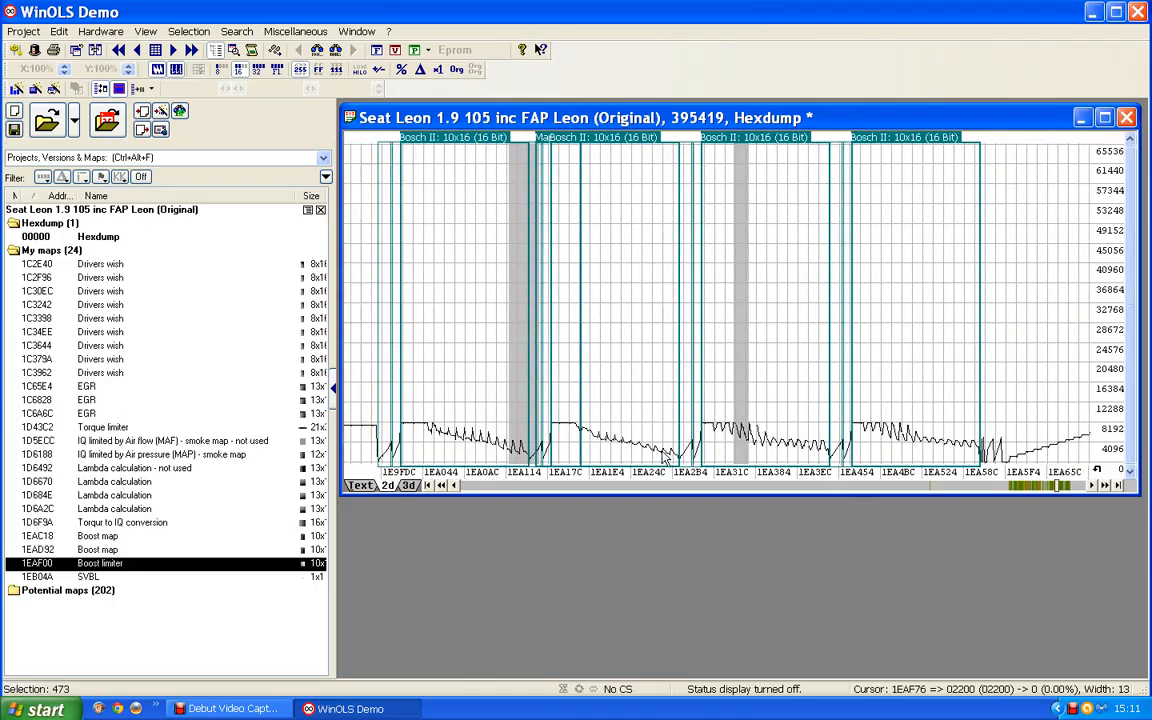
scroll(663, 456, up, 2)
scroll(663, 456, down, 1)
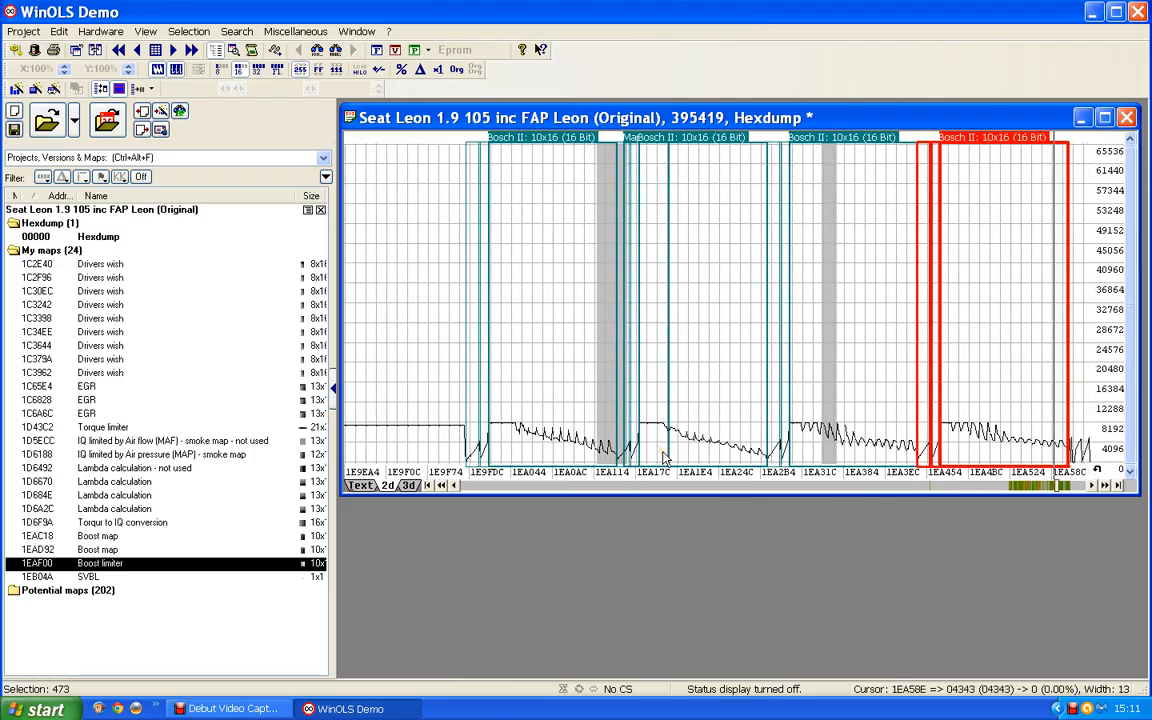
- Inspect the four Bosch II 10x16 maps one by one and compare them with the marked boost map area
click(509, 293)
click(708, 316)
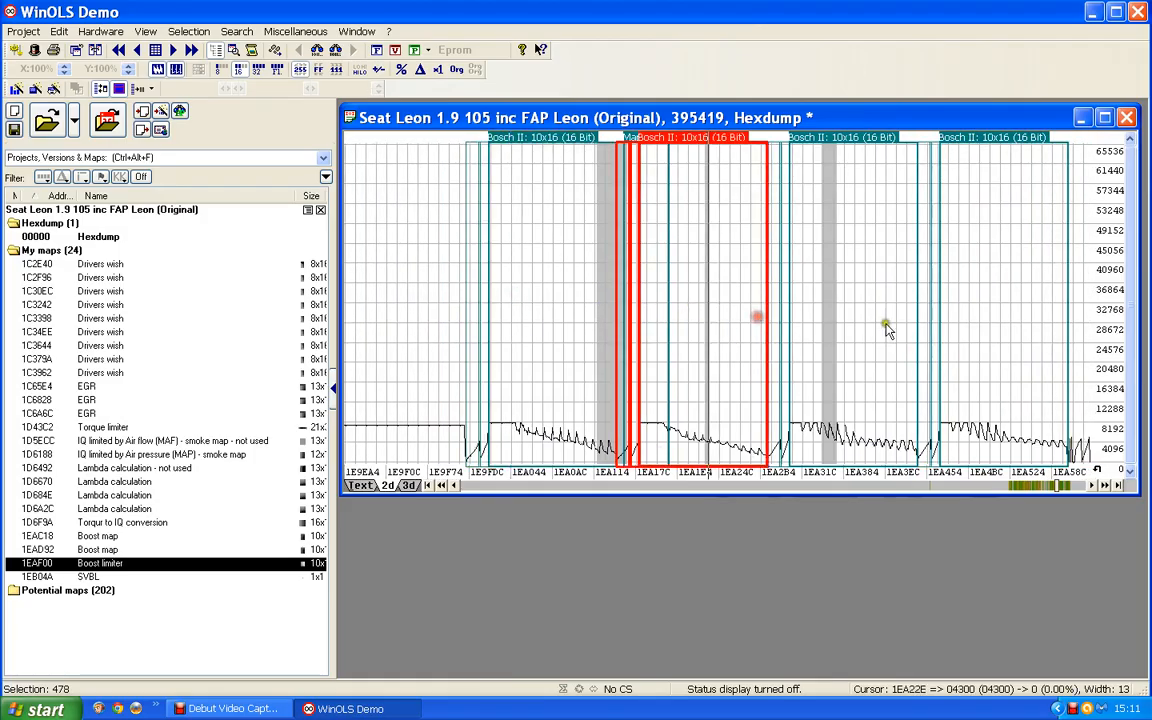
click(895, 330)
click(1033, 347)
click(868, 345)
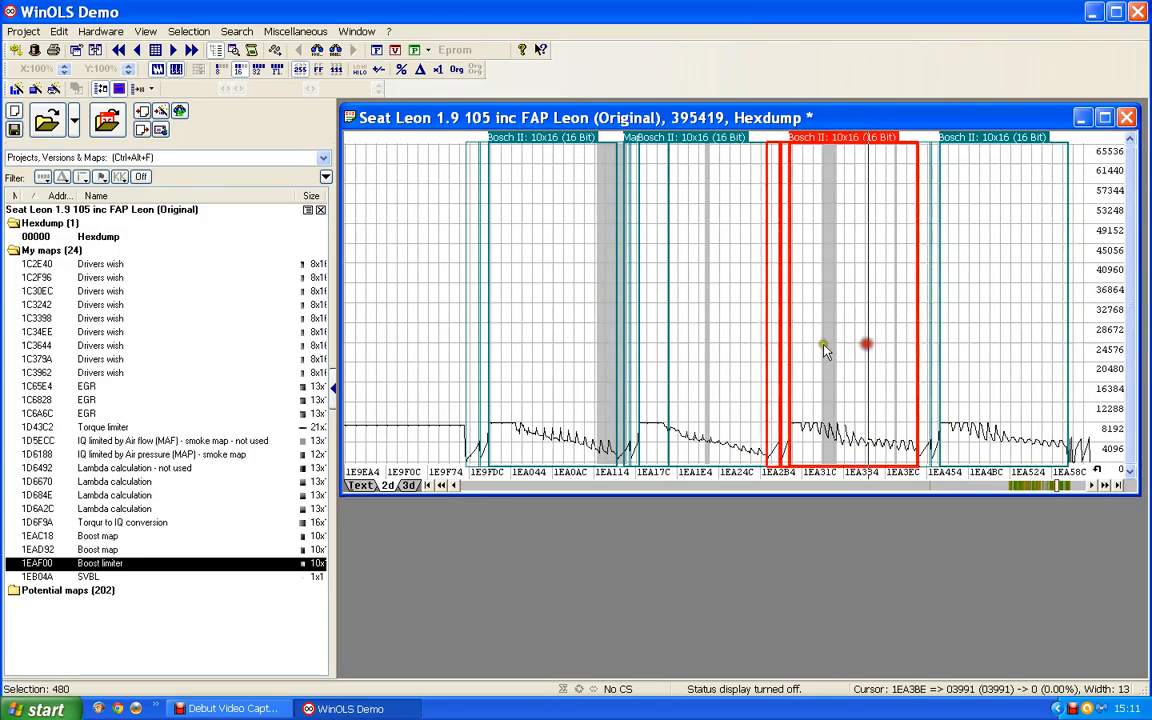
click(739, 347)
scroll(738, 348, down, 3)
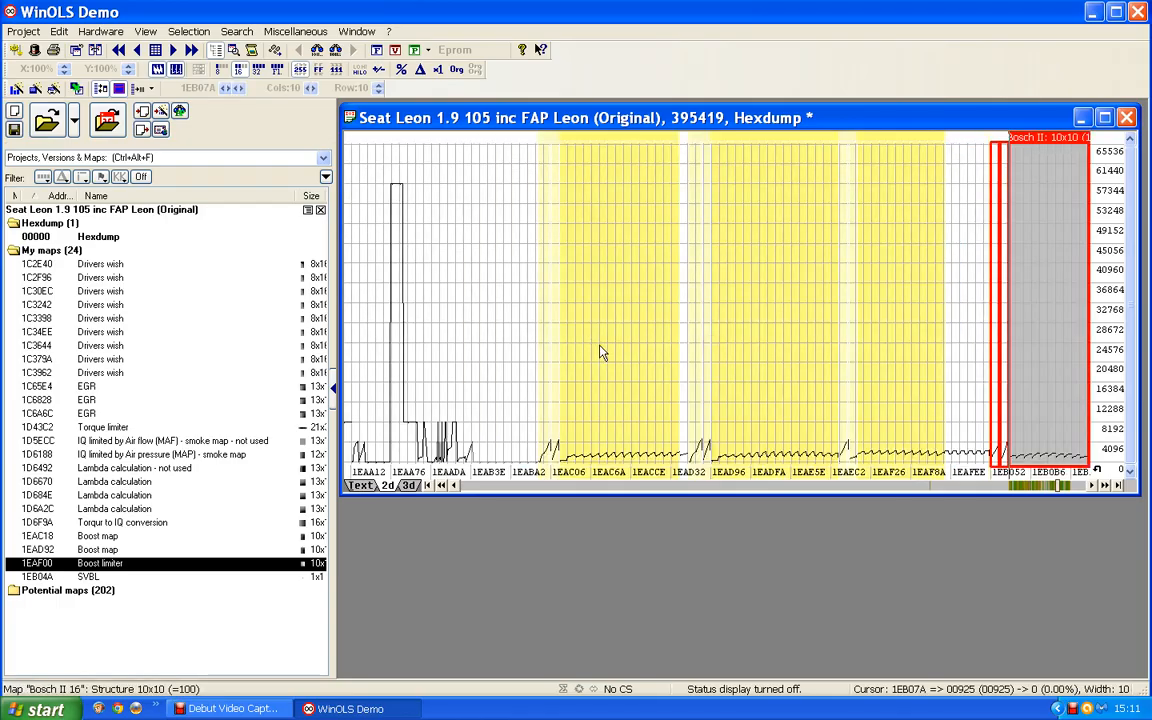
click(497, 487)
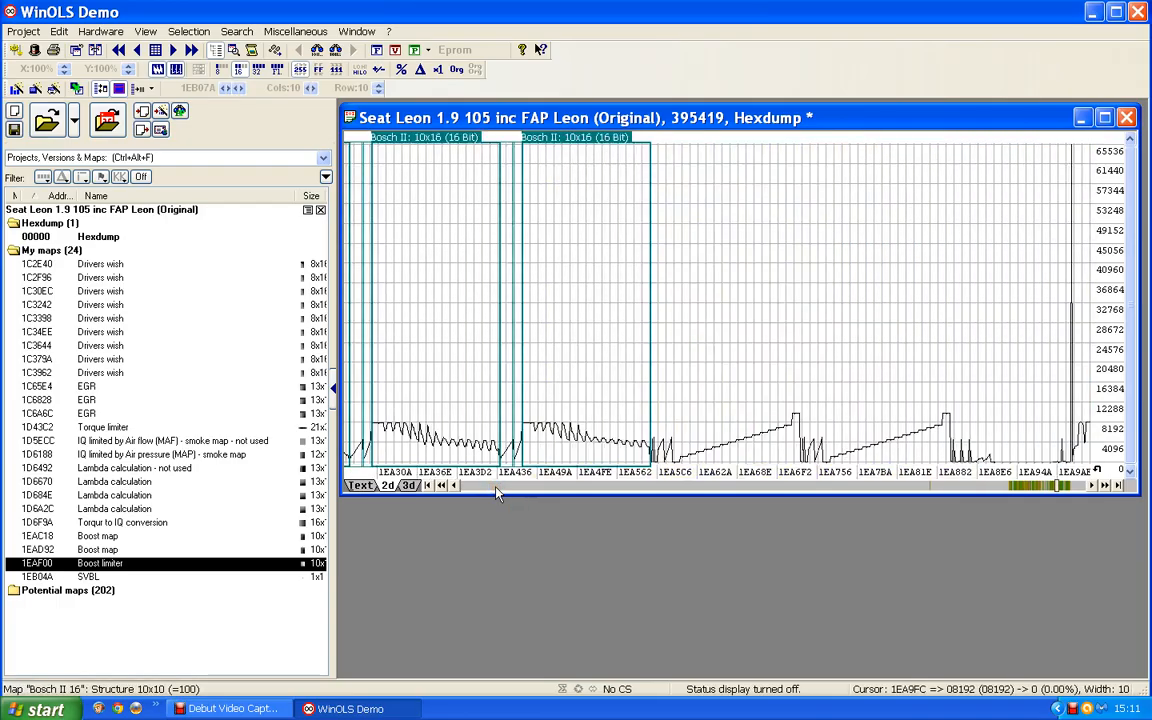
scroll(784, 347, up, 3)
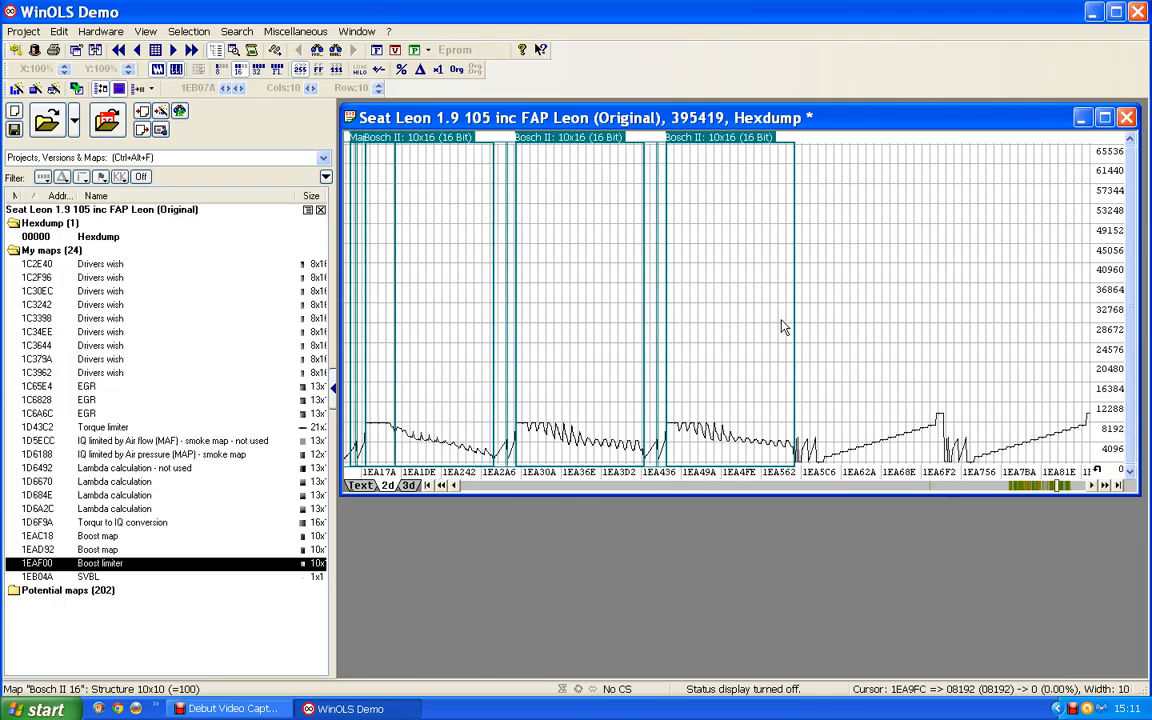
scroll(778, 320, up, 3)
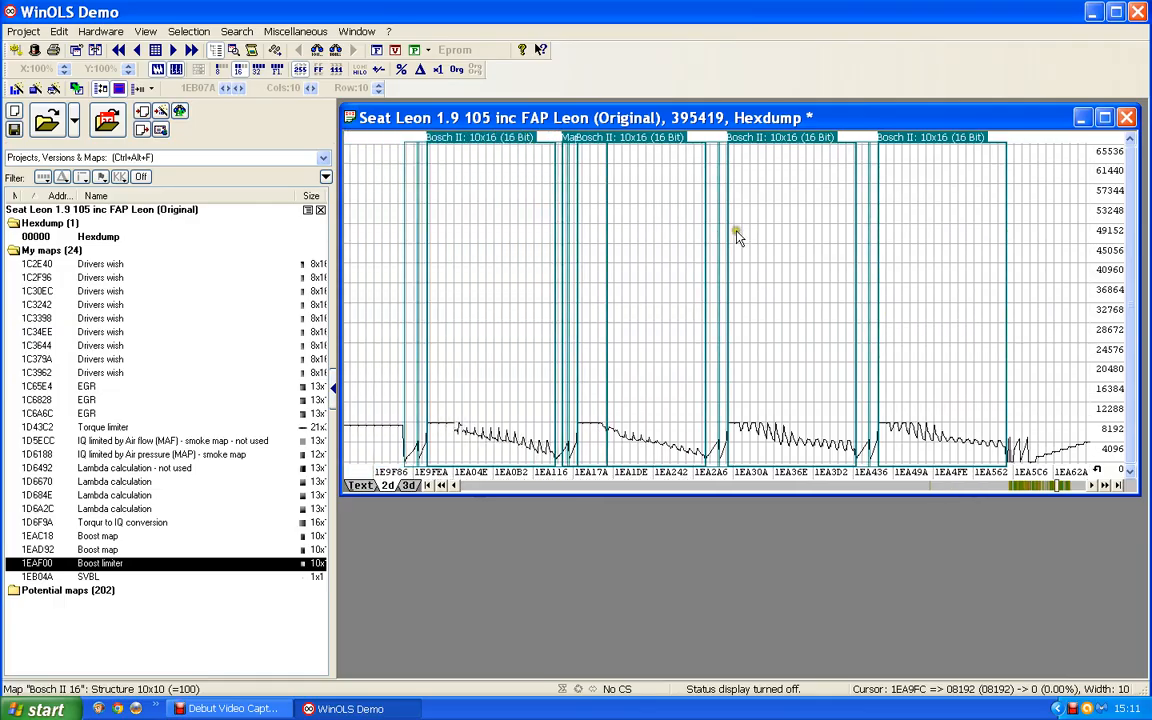
scroll(728, 207, up, 3)
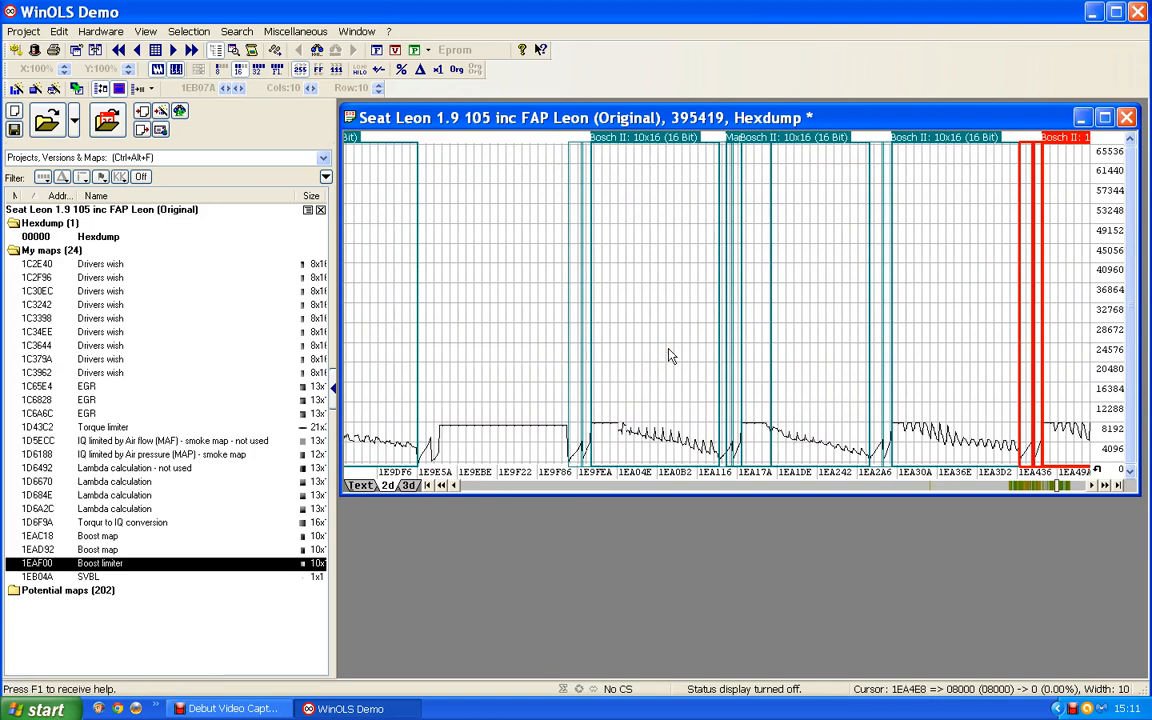
scroll(669, 353, up, 1)
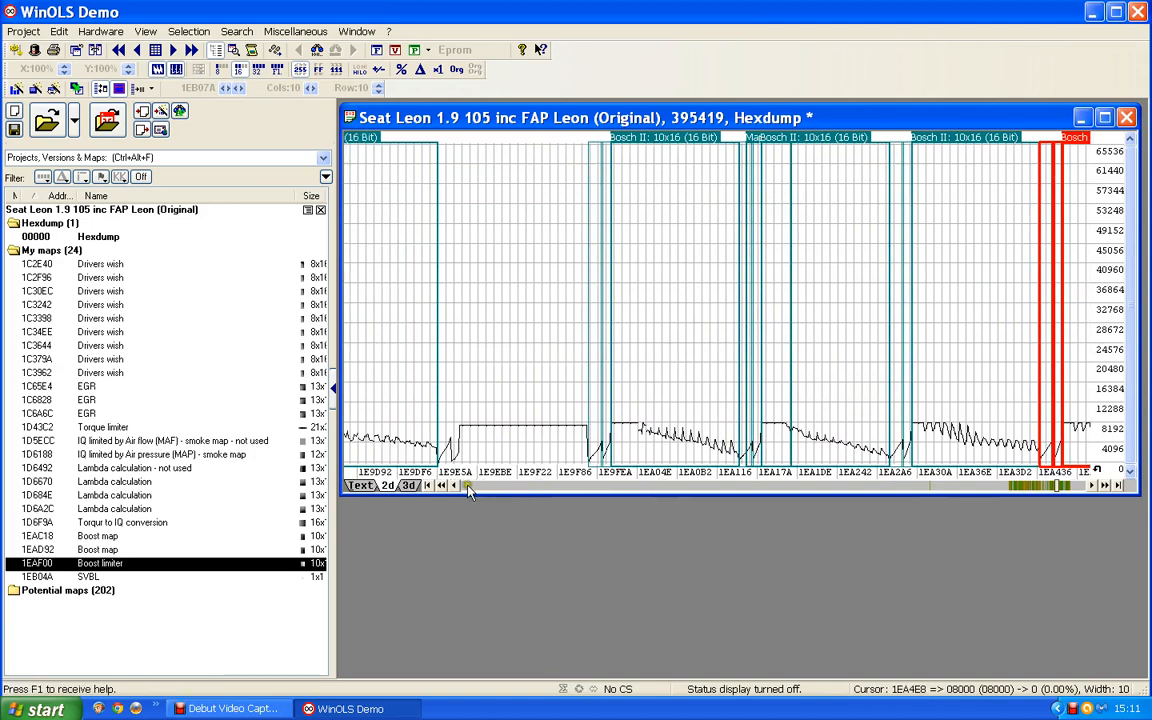
- Open the first Bosch II 13x16 map at 1E9AD8 in its own table window in front of the hexdump
click(441, 485)
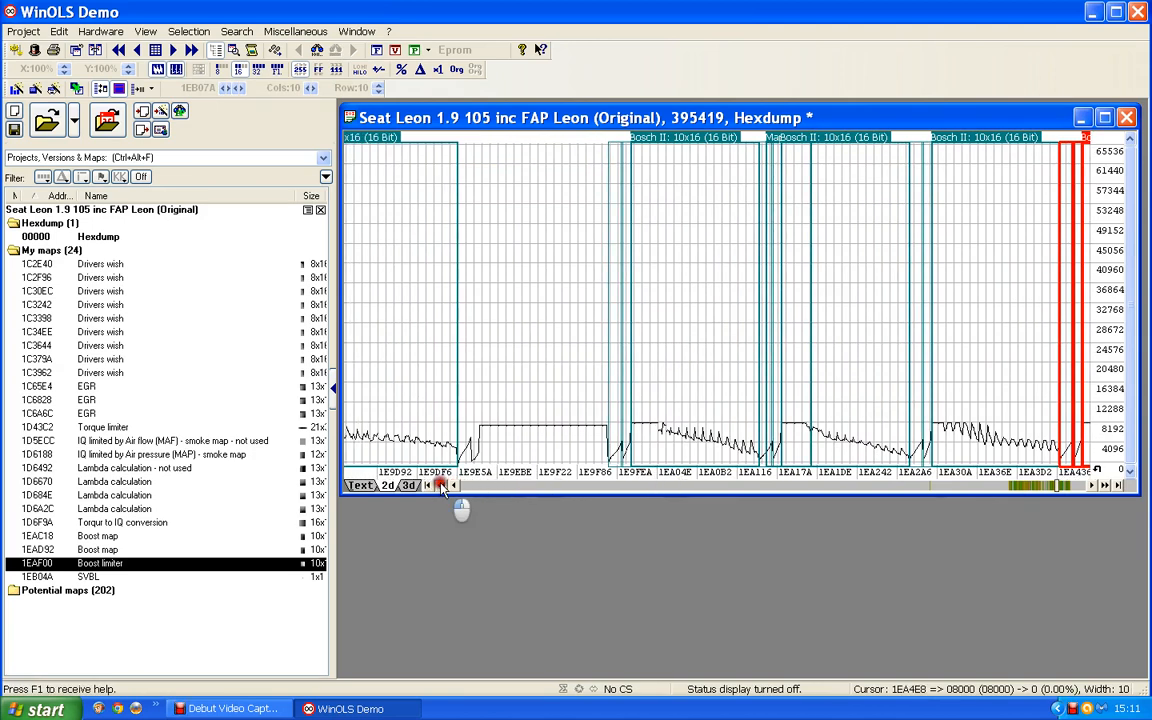
drag(441, 485, 441, 485)
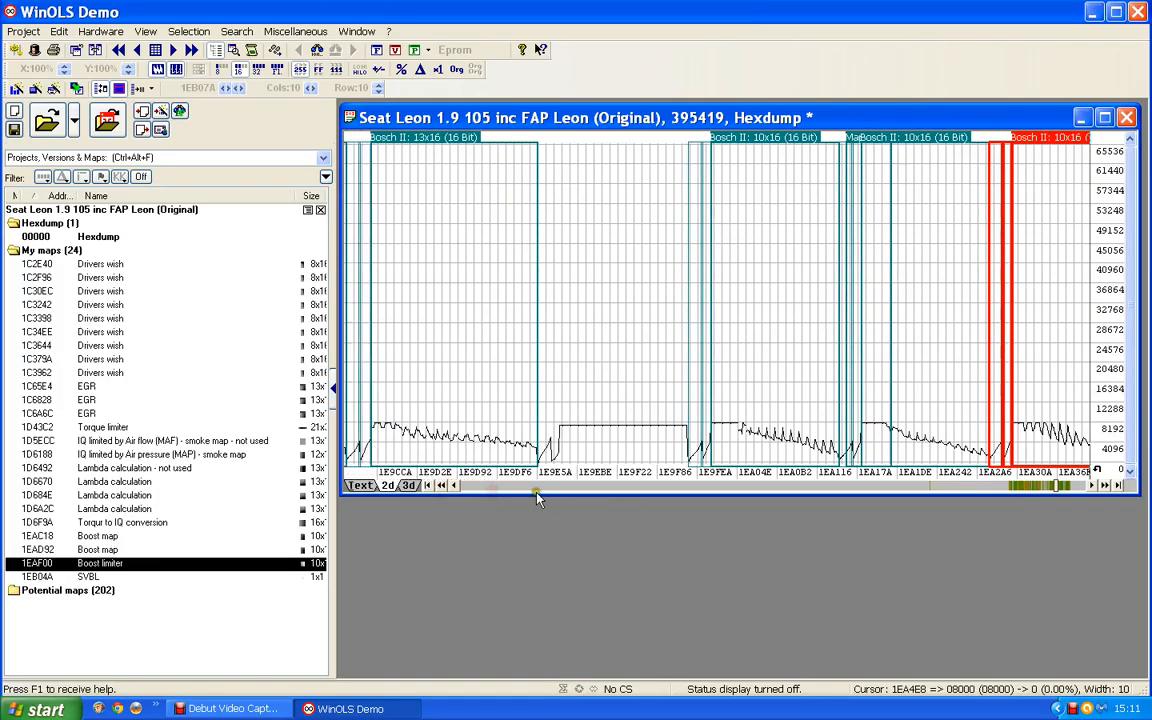
click(545, 488)
drag(1086, 408, 663, 239)
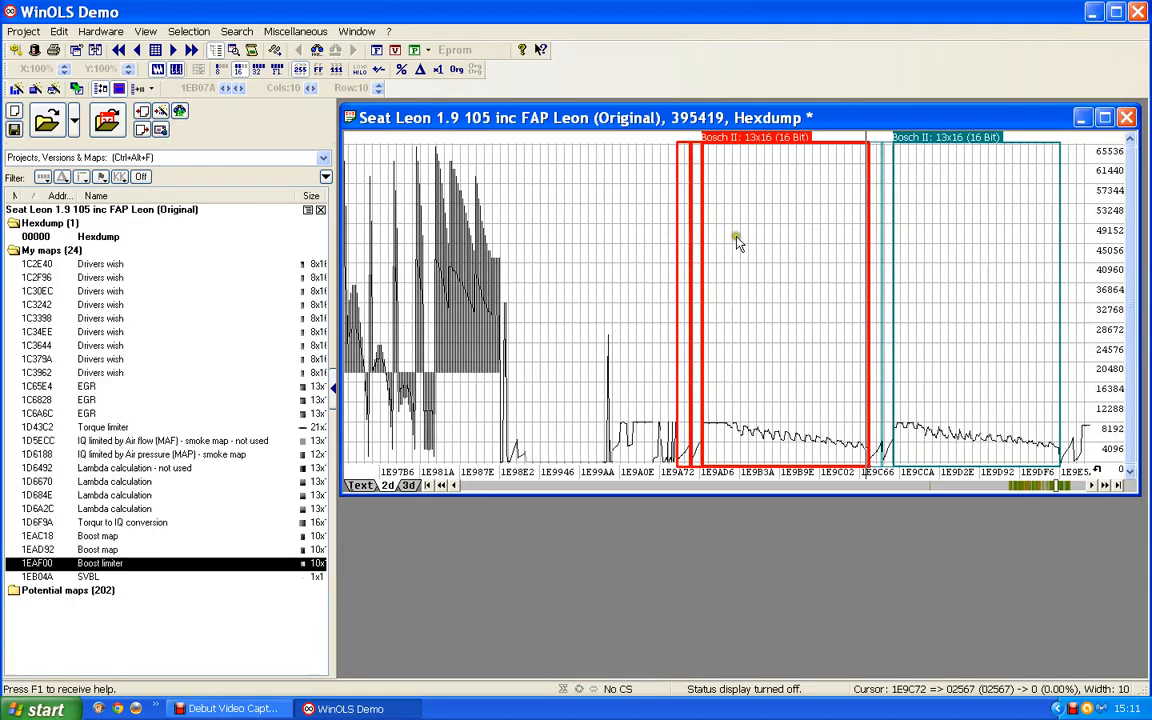
drag(737, 237, 688, 307)
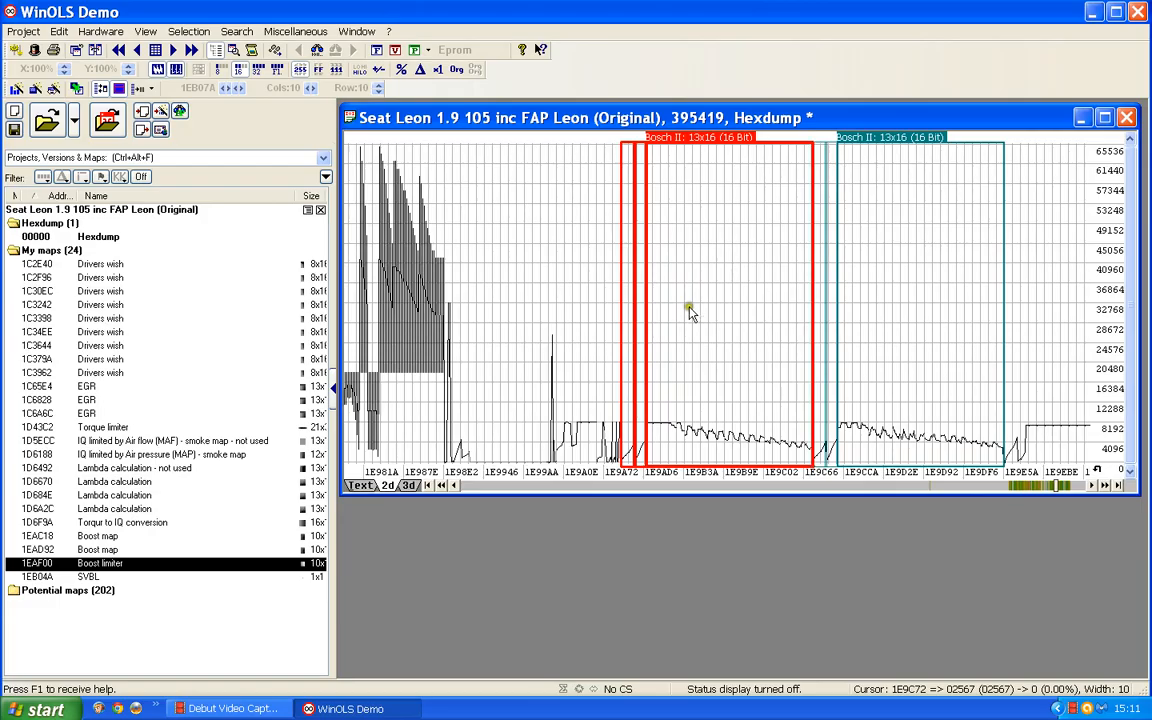
double_click(710, 158)
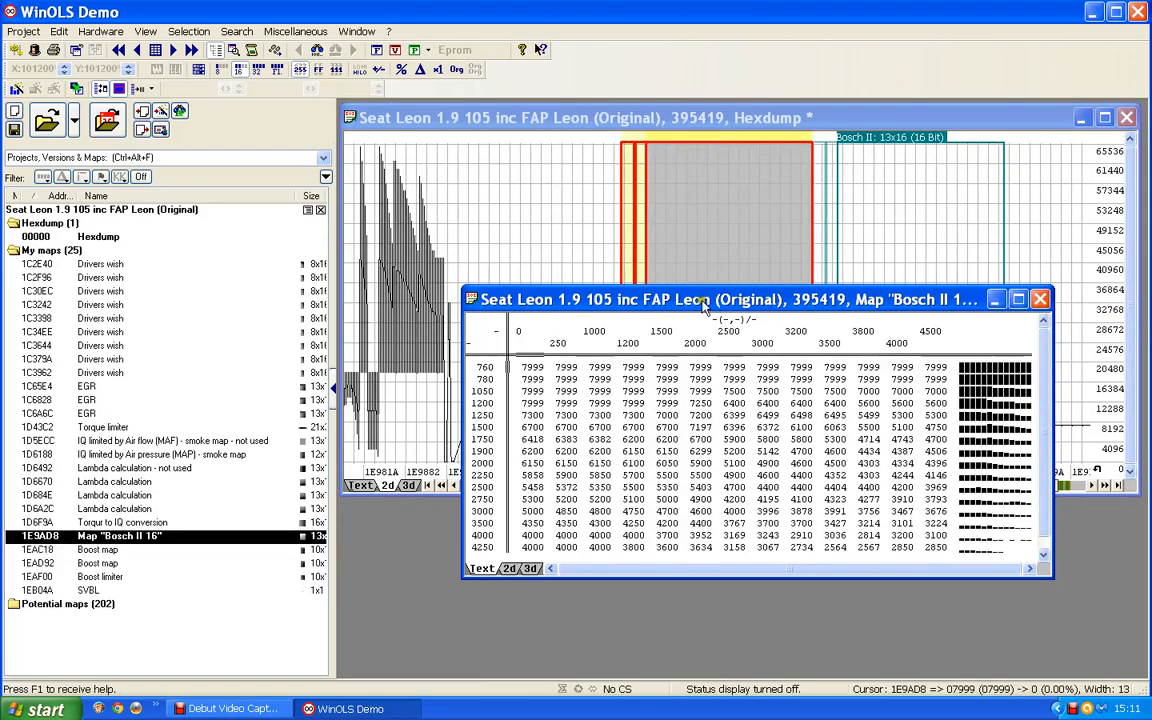
drag(638, 298, 600, 256)
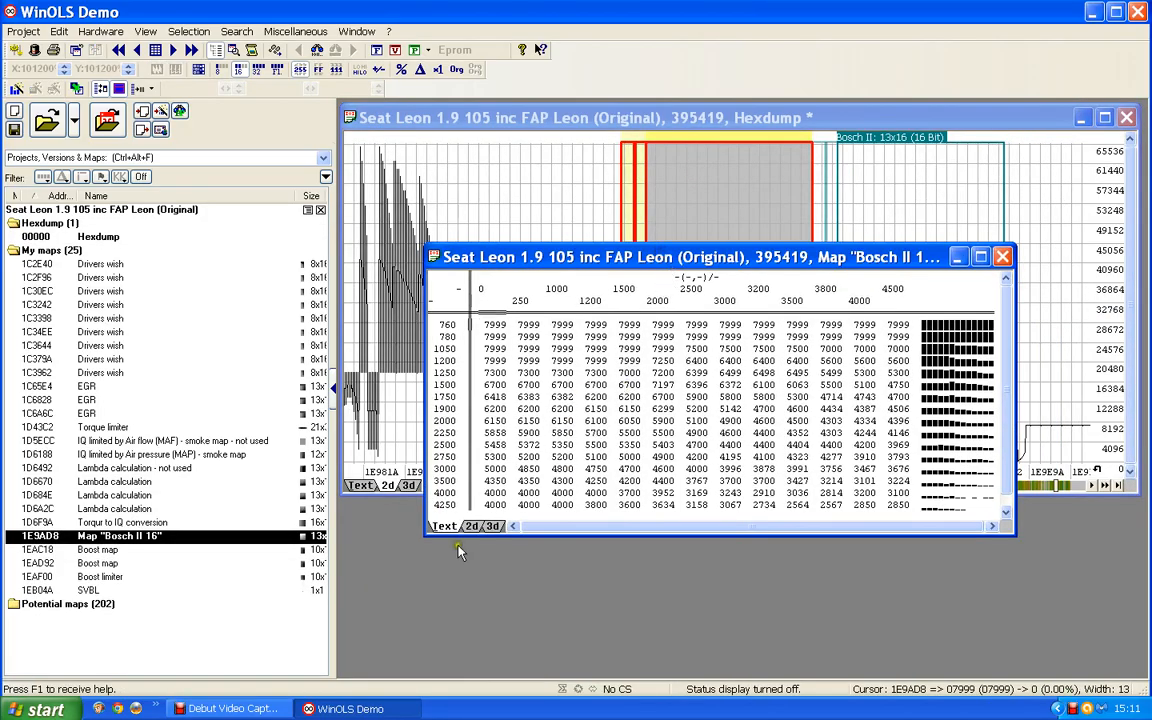
- Set the Y-axis description of the opened 13x16 map to "Engine speed" and its unit to rpm
double_click(441, 423)
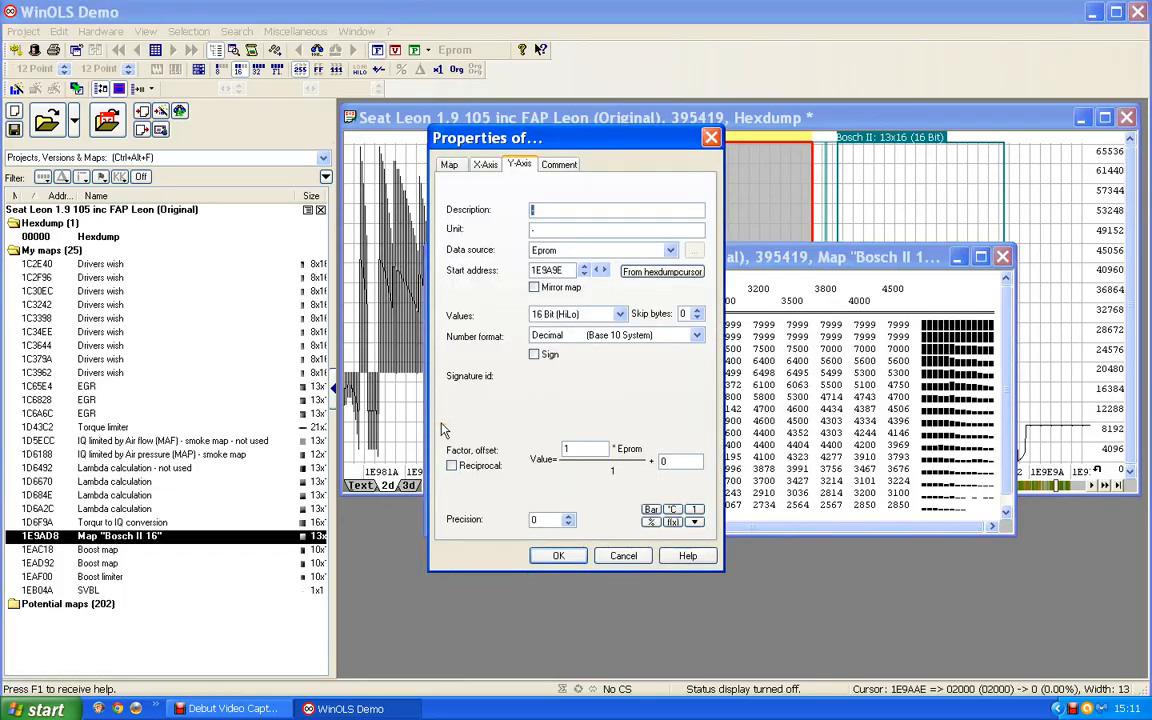
text(Engine)
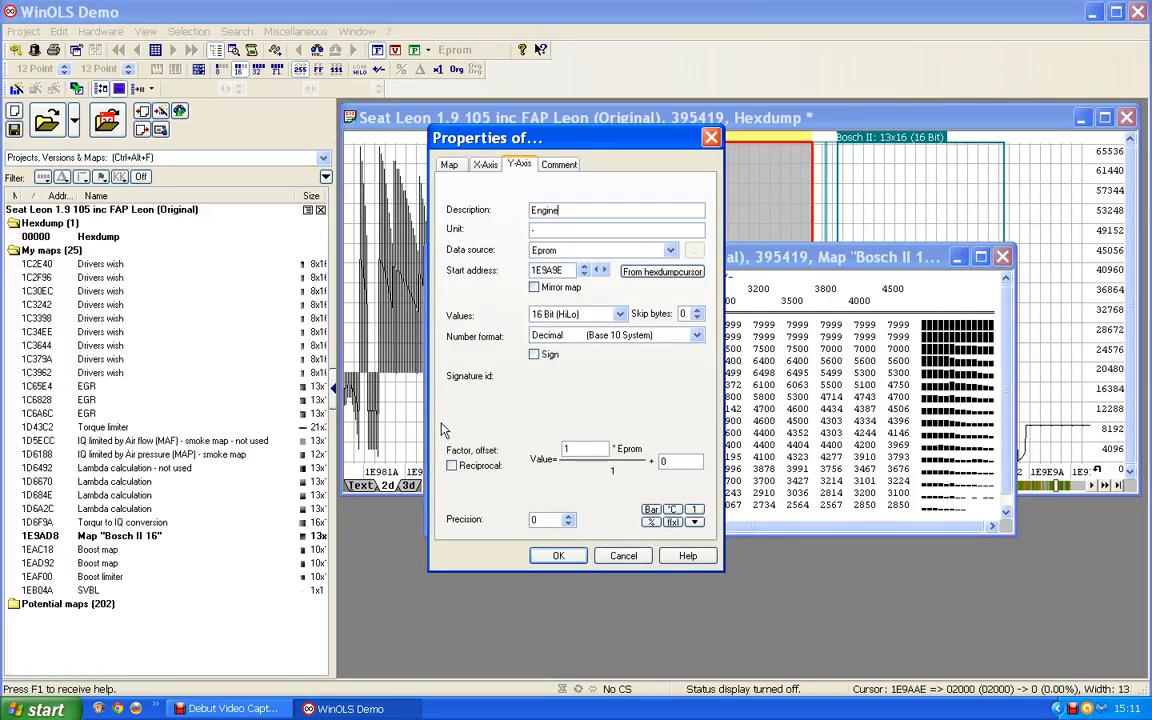
text( speed)
key(Return)
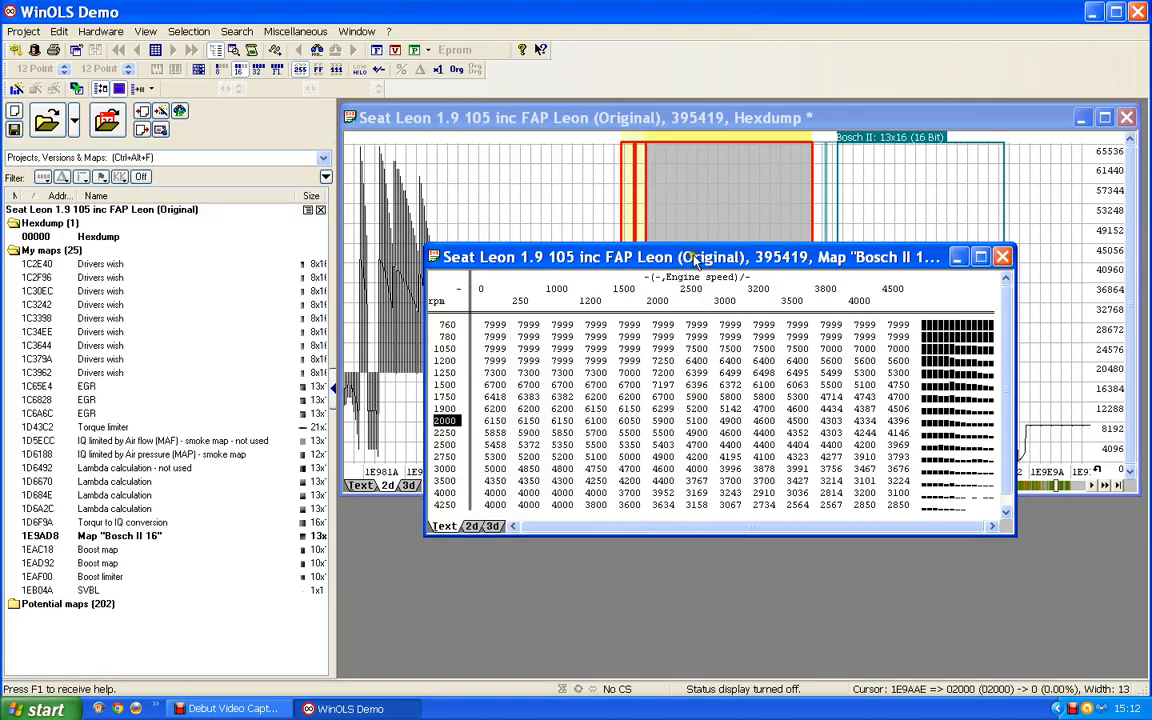
- Set the 13x16 map's X-axis description to "IQ", unit to mg/stroke, factor to 0.01 and precision to 1
drag(694, 261, 665, 252)
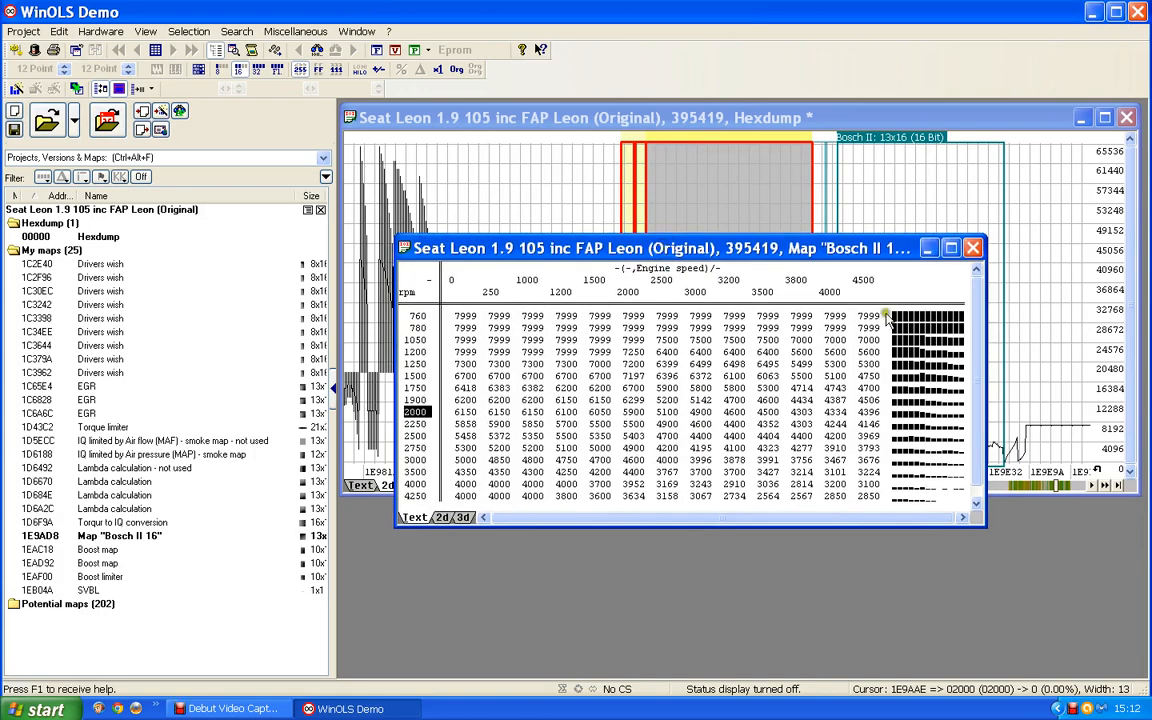
double_click(728, 285)
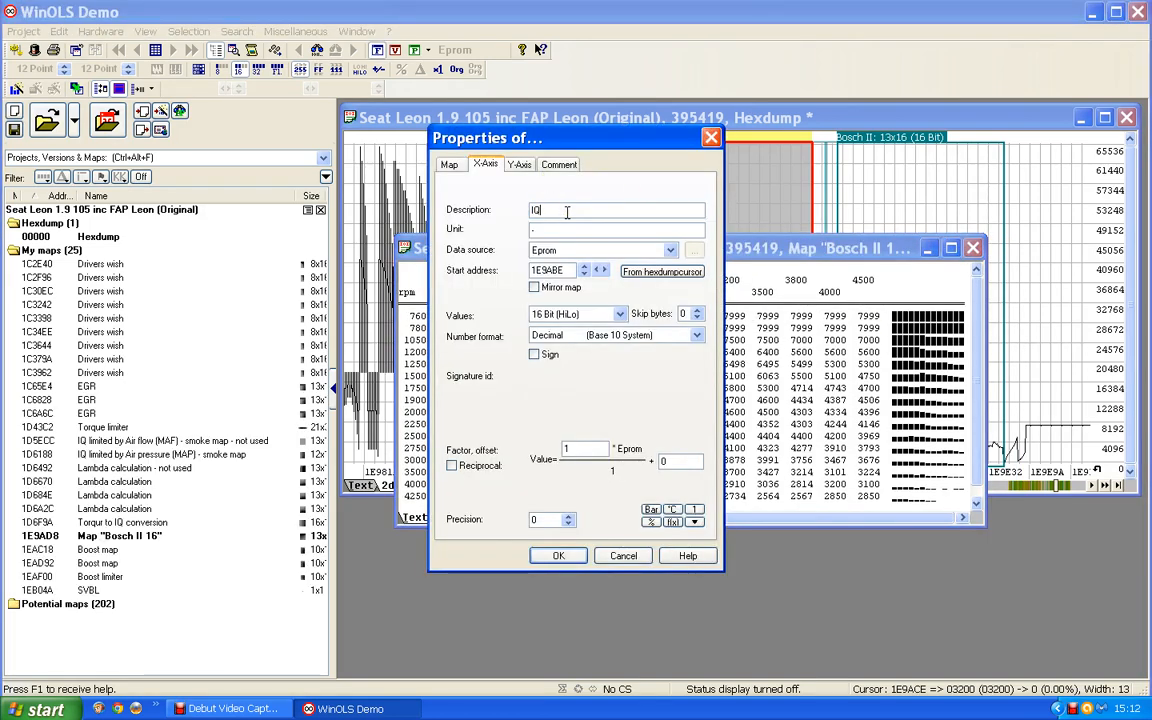
drag(556, 234, 425, 236)
text(mg/stroke)
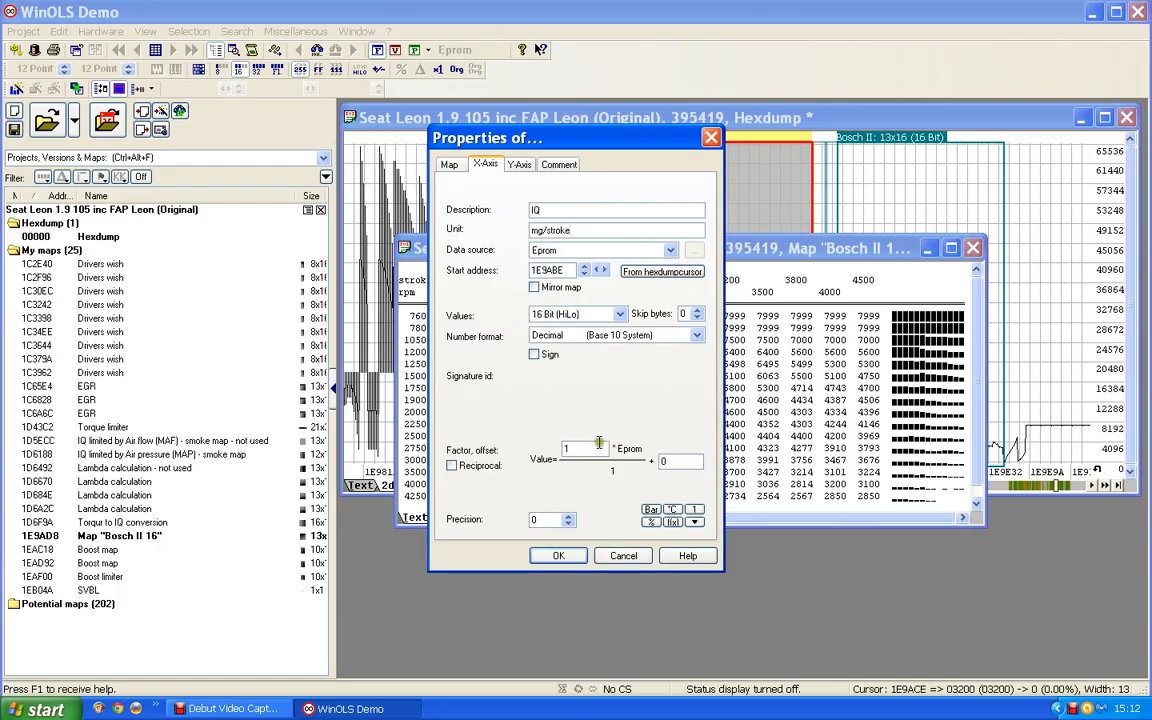
drag(583, 449, 384, 452)
text(0)
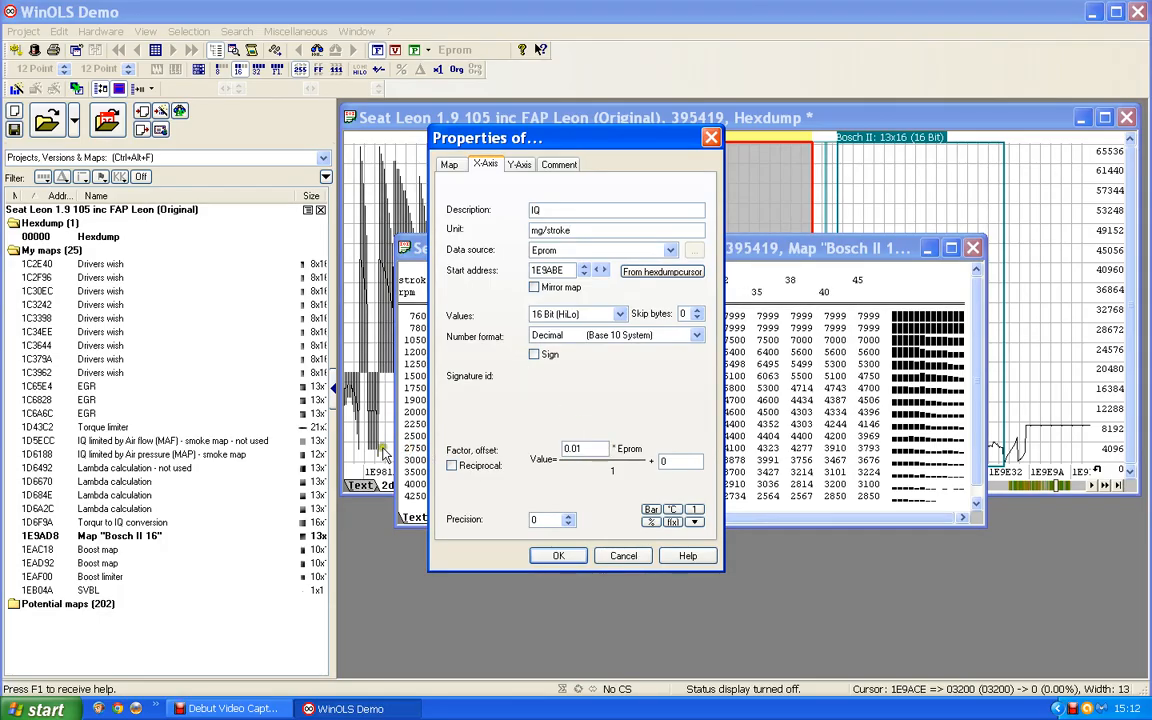
click(566, 519)
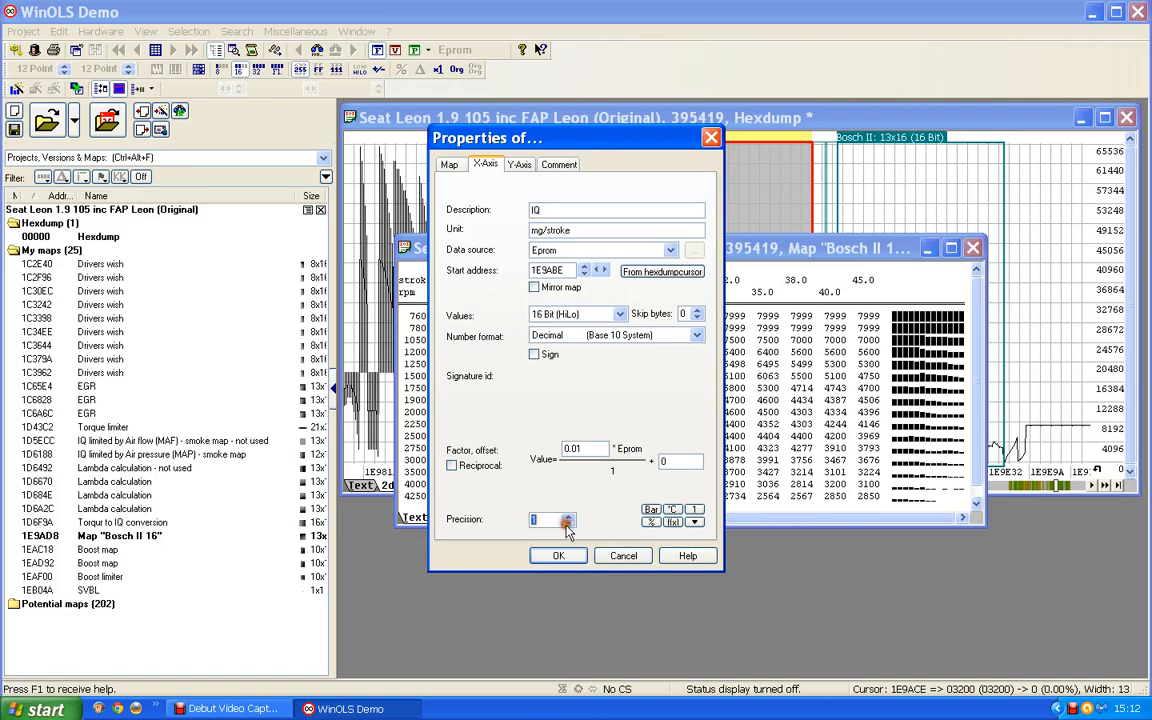
click(560, 556)
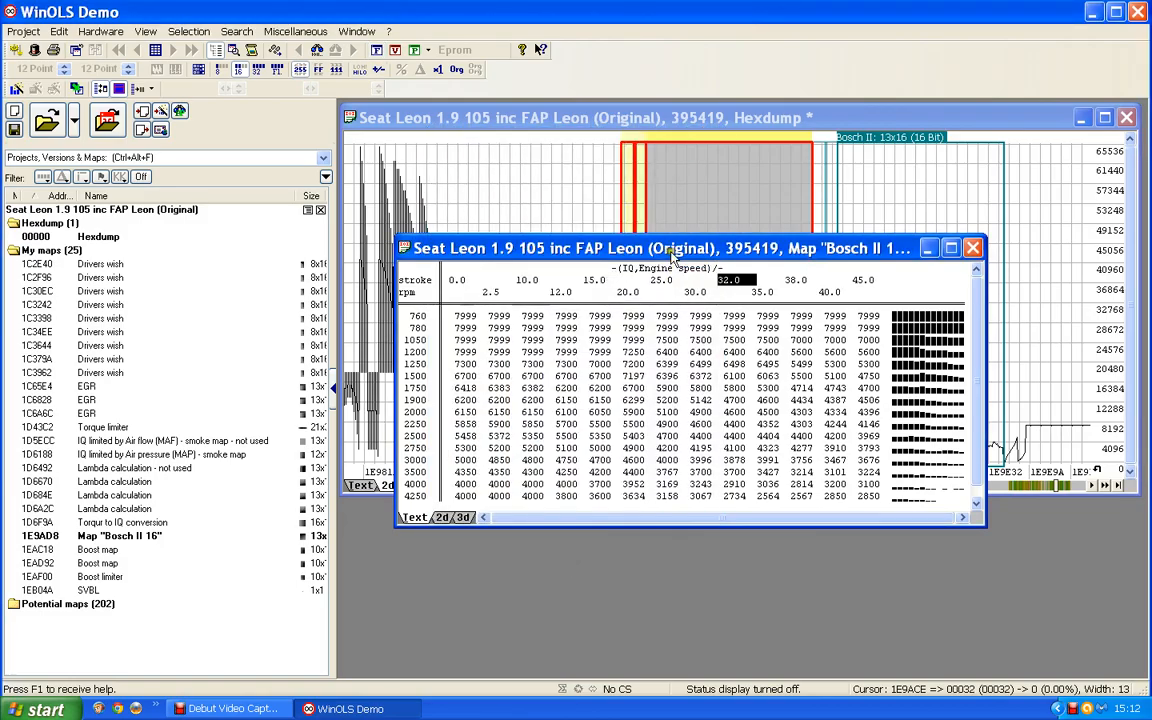
- Name the map at 1E9AD8 "N75 Duty cycle" and set its description to "Percentage" with the unit %
drag(657, 225, 660, 216)
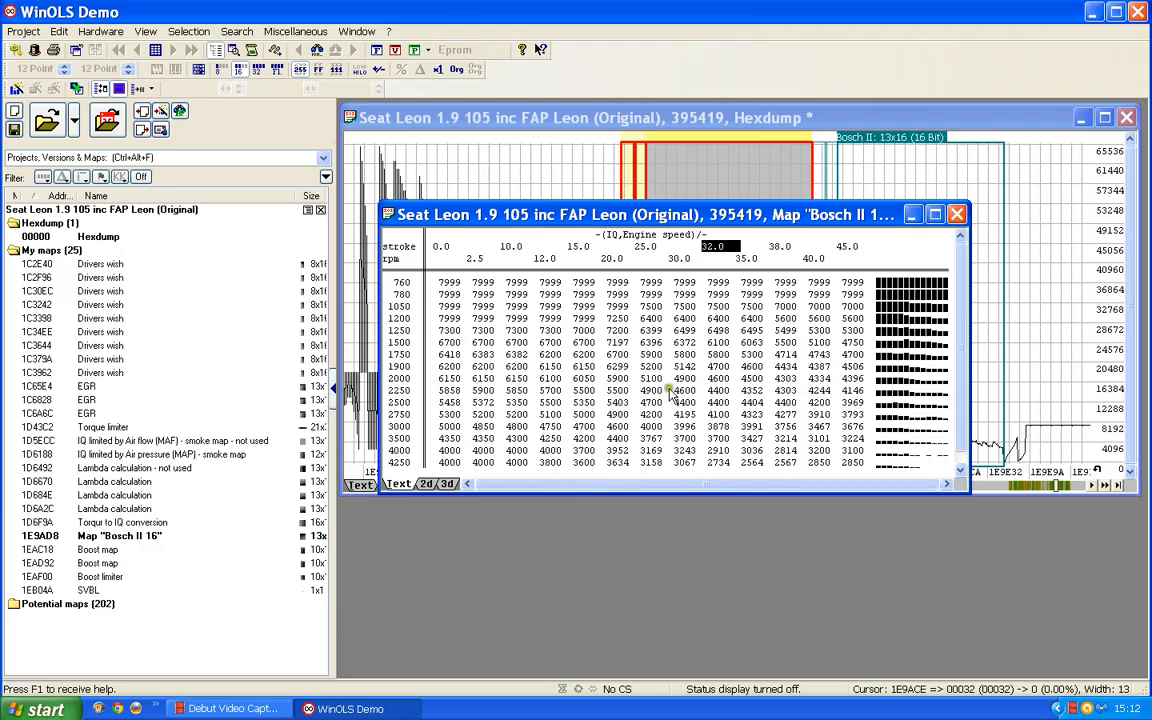
double_click(574, 362)
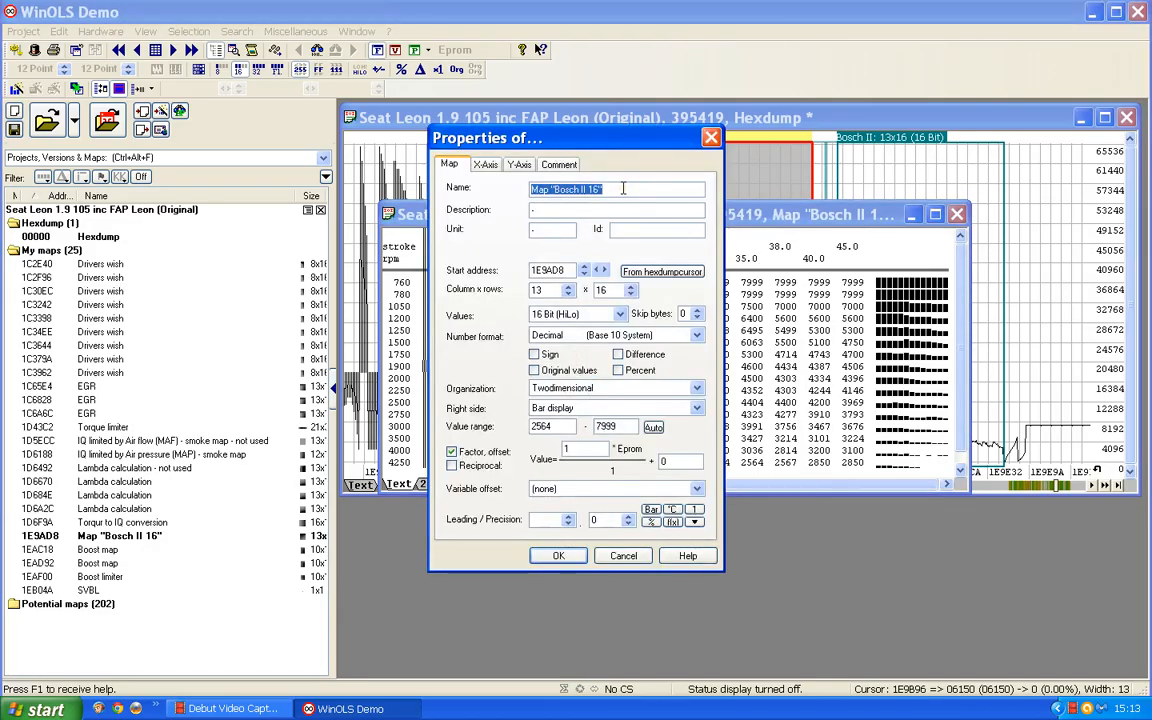
text(N75)
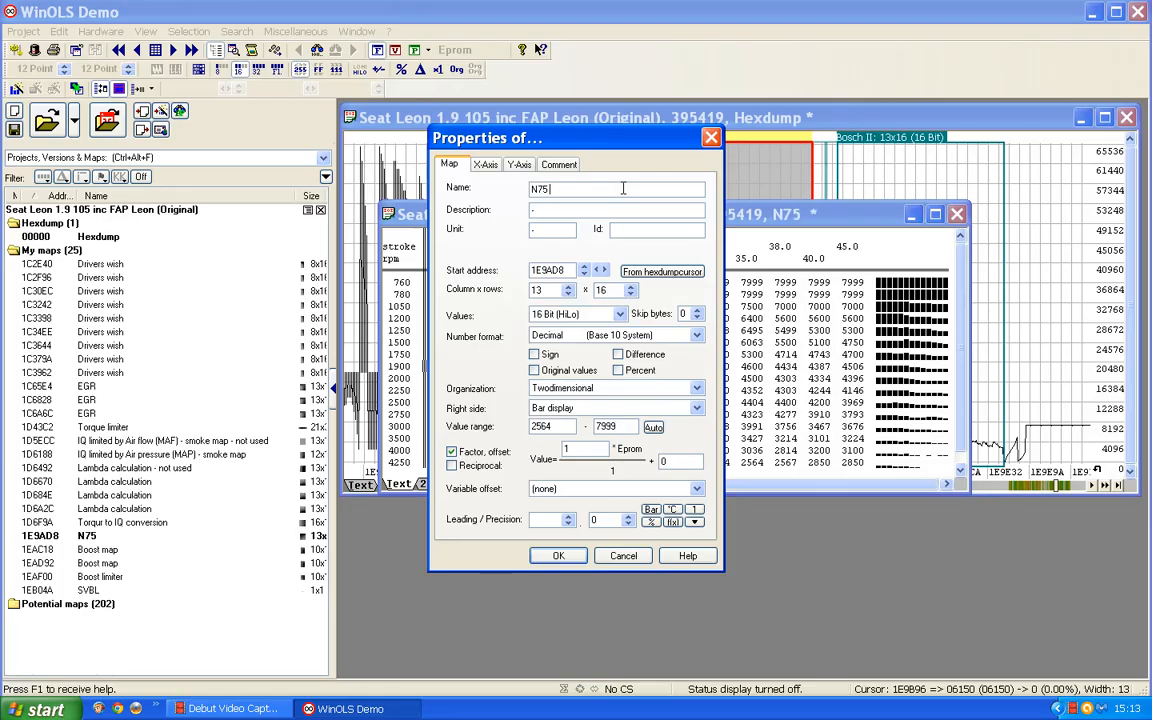
text( Duty cycle)
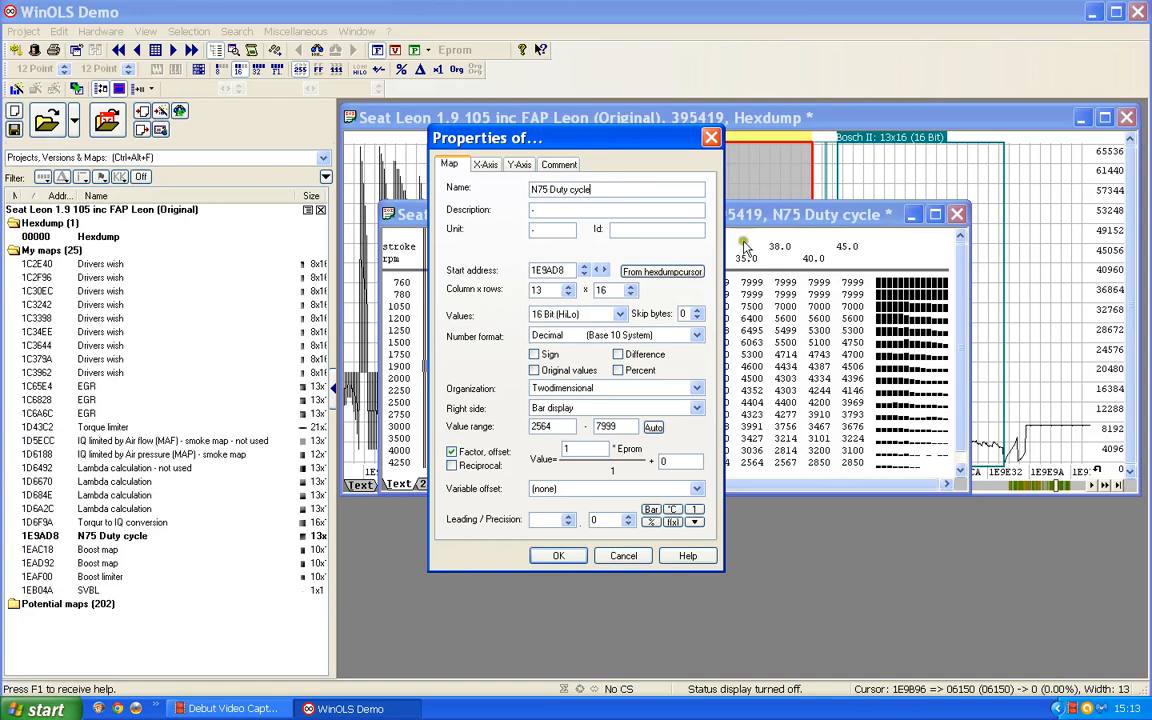
click(535, 209)
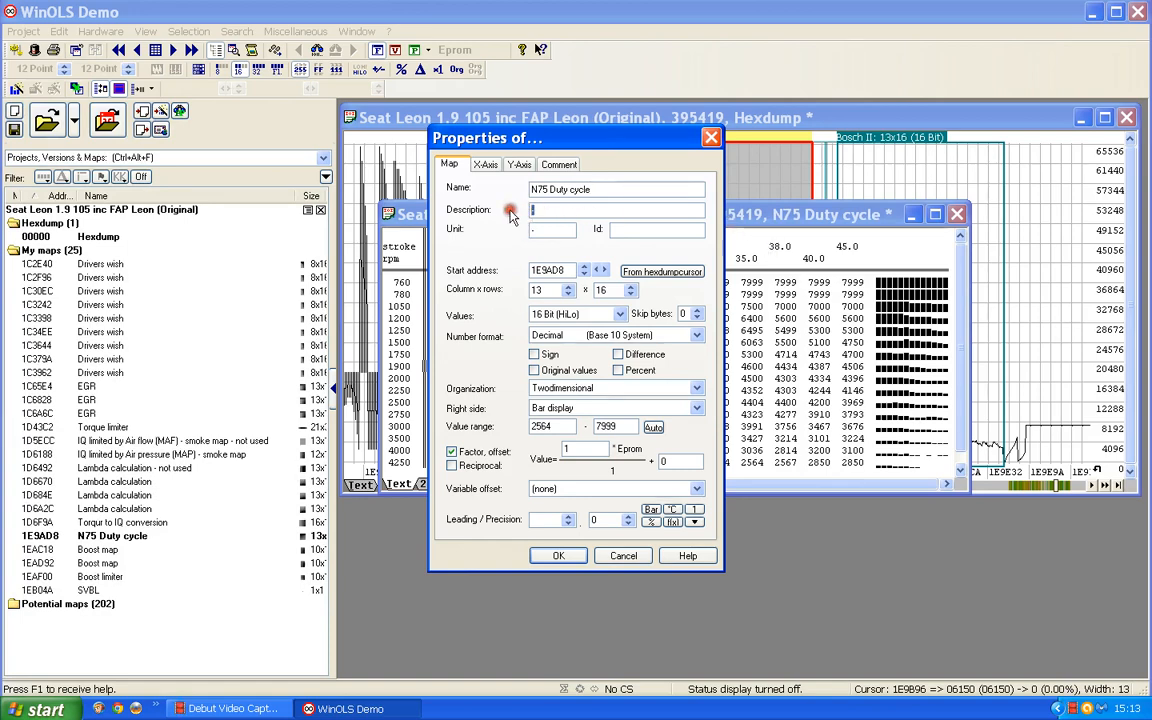
text(Percentage)
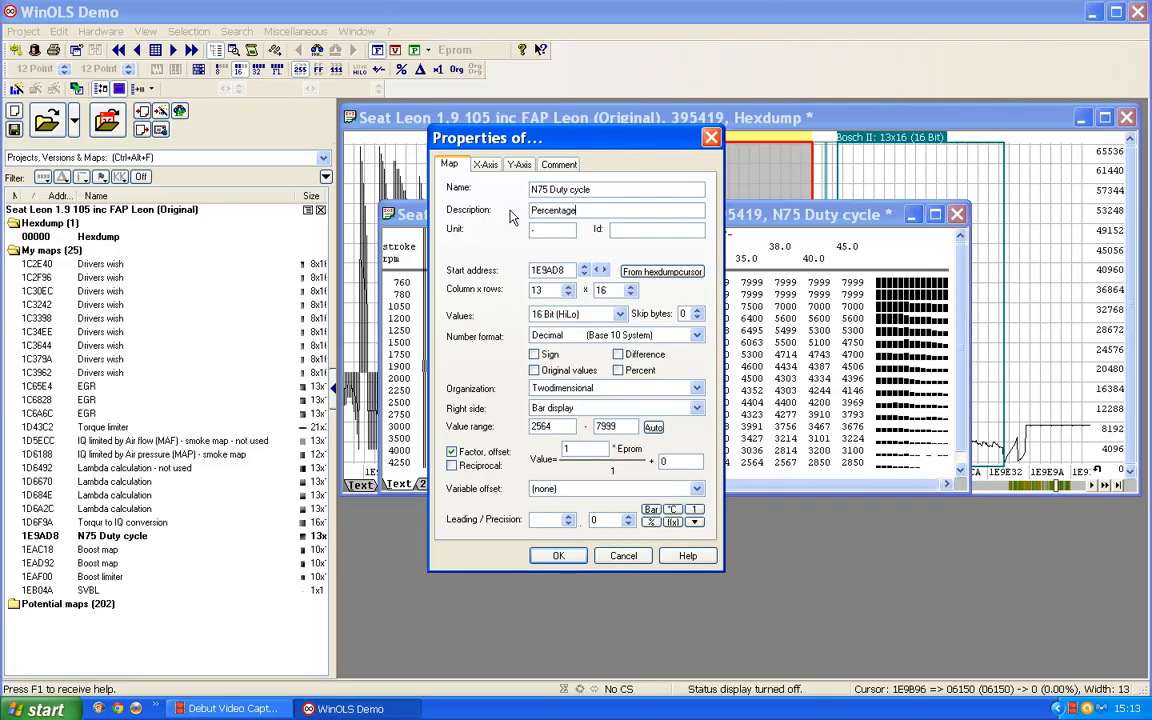
key(Tab)
- Set the N75 Duty cycle map's value factor to 0.01 and precision to 1, and widen its table to fit all columns
drag(573, 447, 541, 451)
text(0)
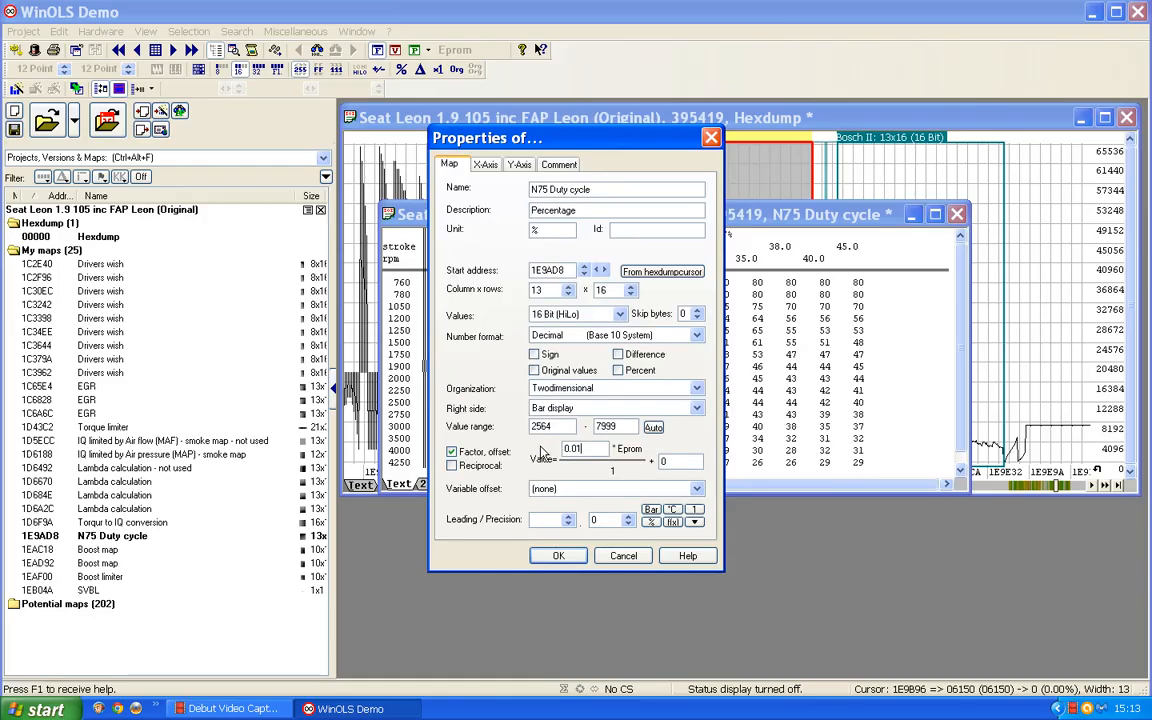
key(Return)
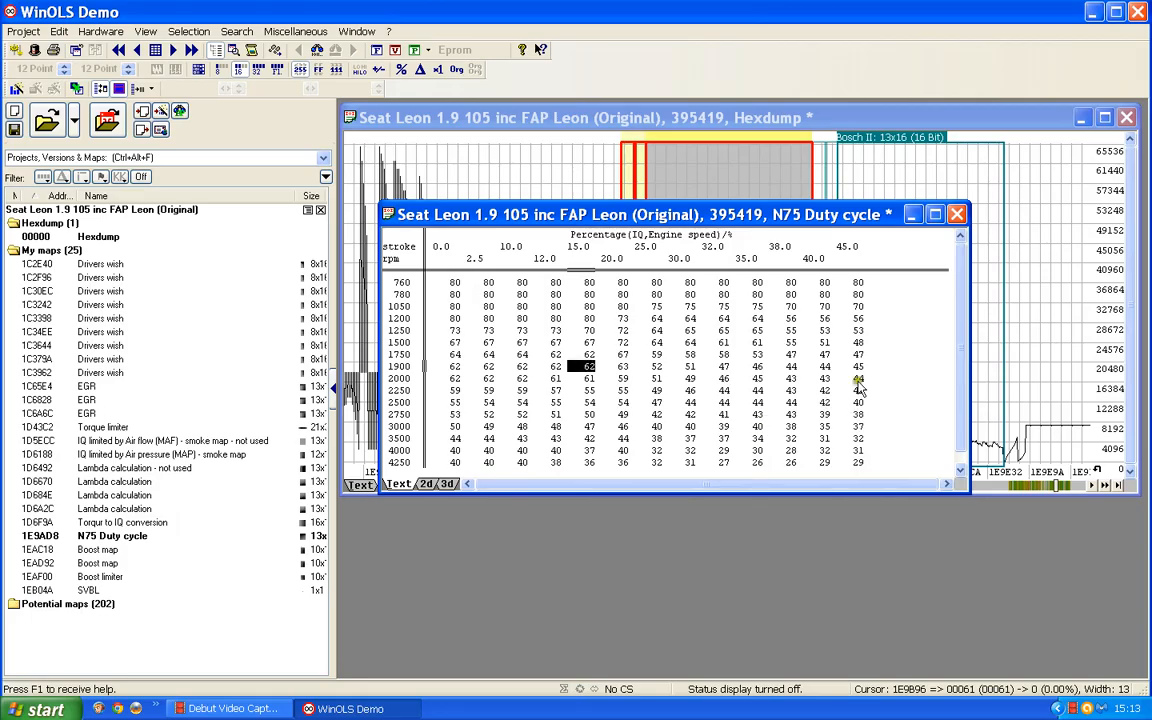
double_click(681, 403)
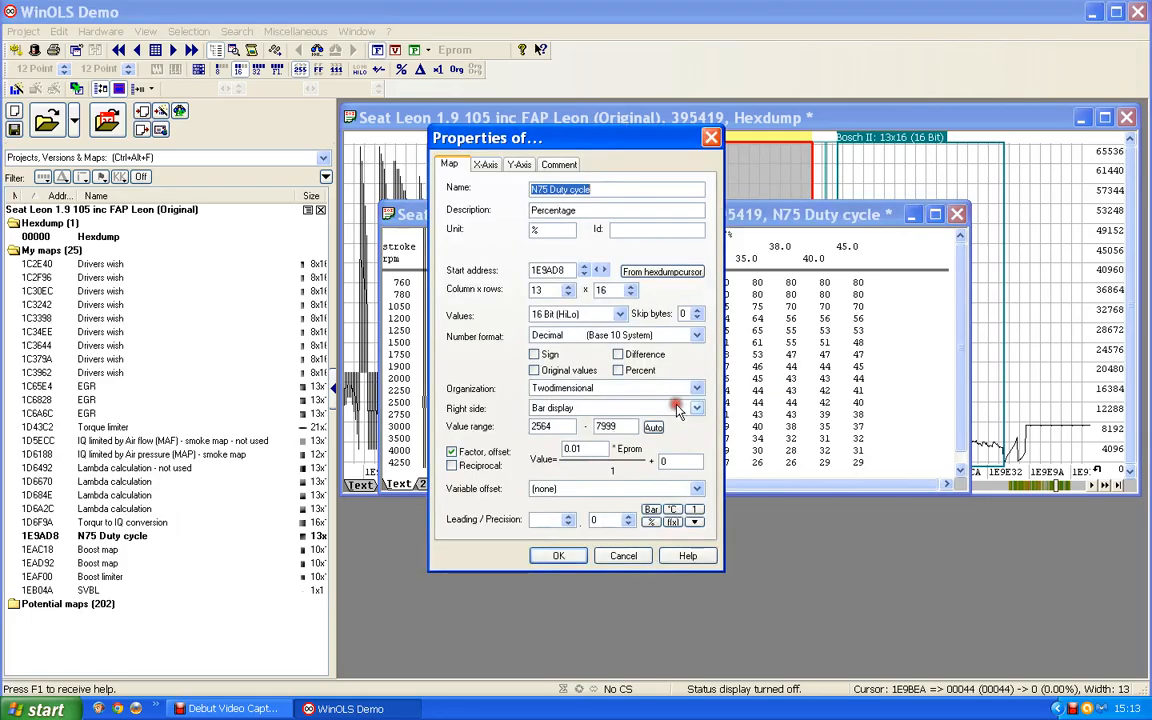
click(628, 516)
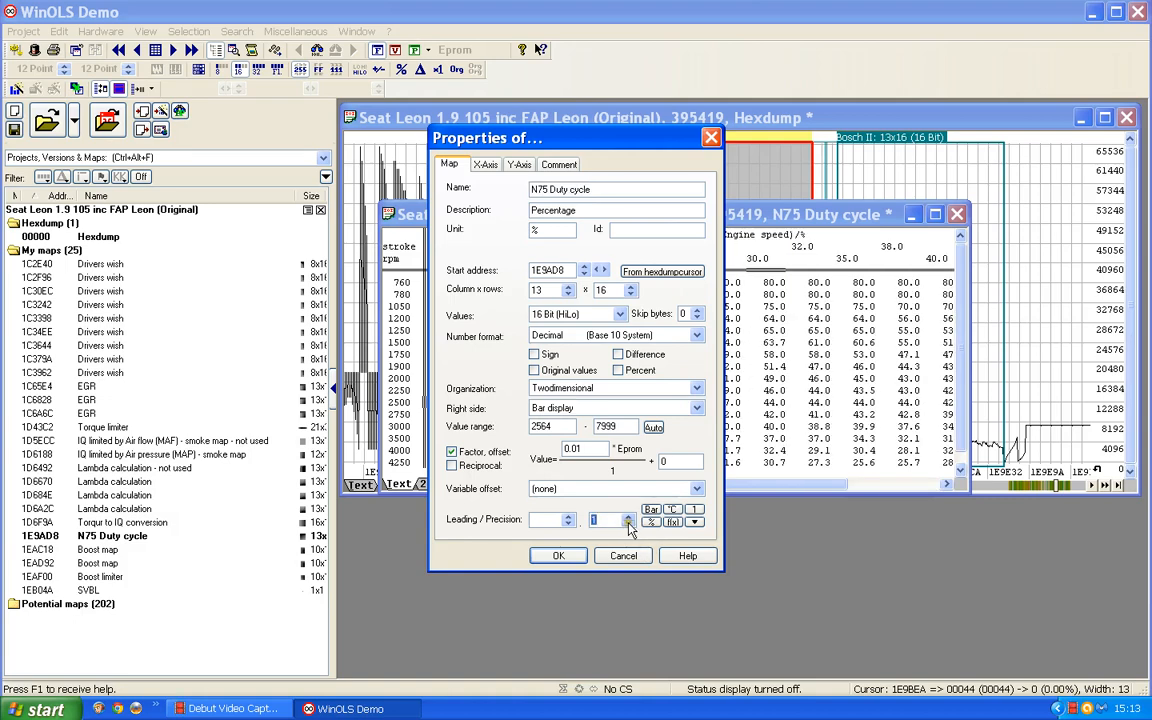
click(574, 562)
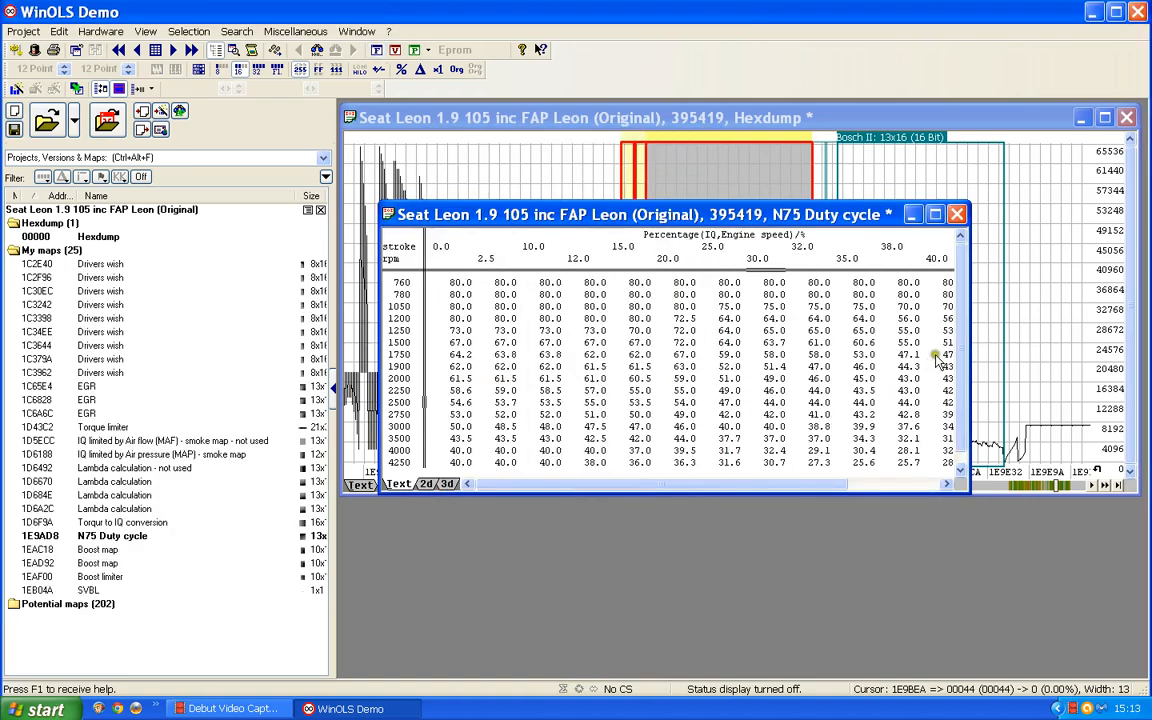
drag(968, 332, 1103, 334)
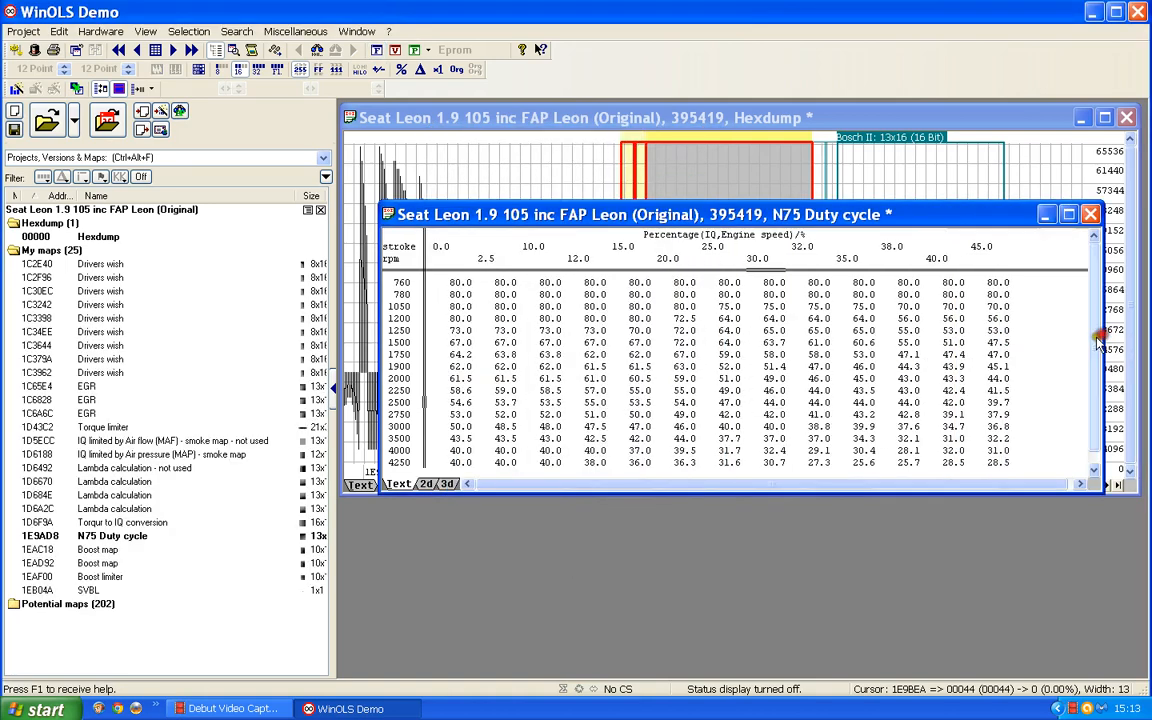
click(768, 403)
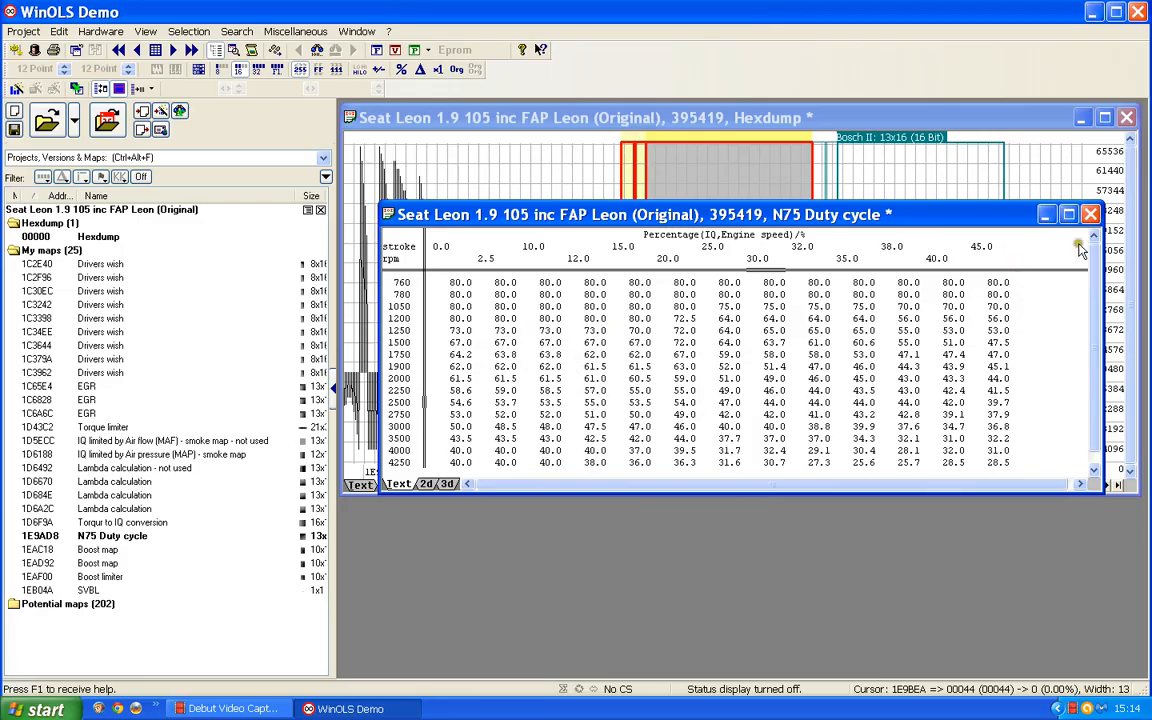
- Open the second Bosch II 13x16 map in place of the N75 table and describe its Y-axis as "Engine speed" in rpm
click(1090, 215)
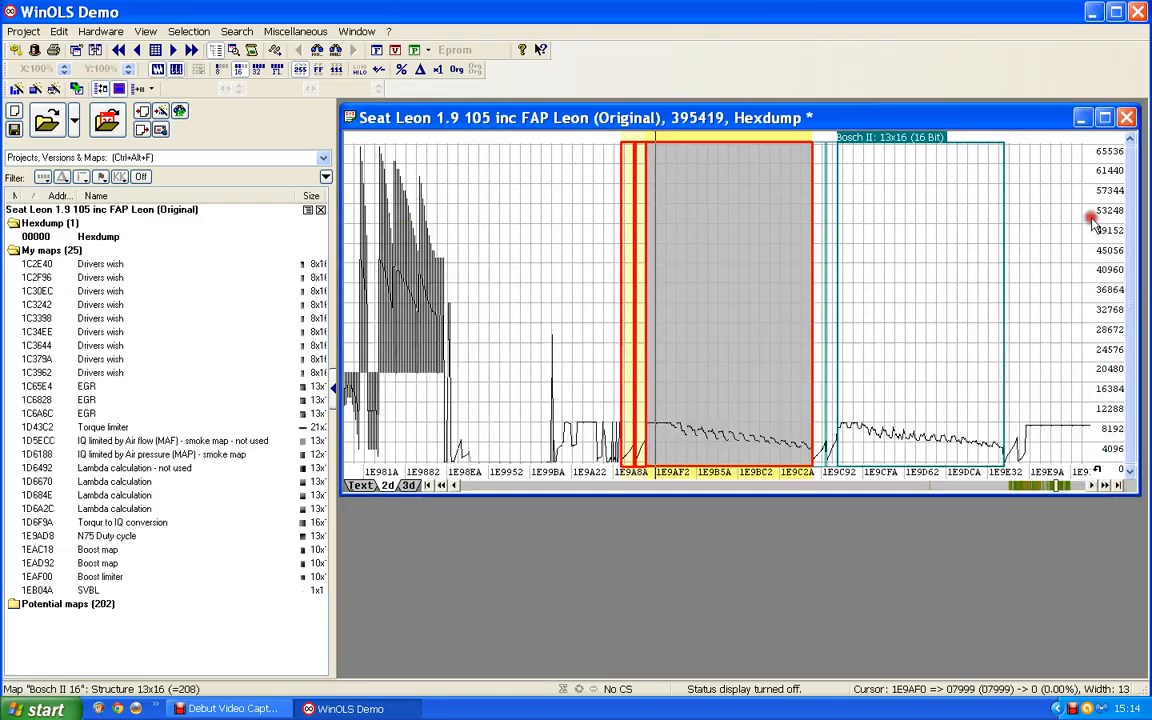
double_click(898, 143)
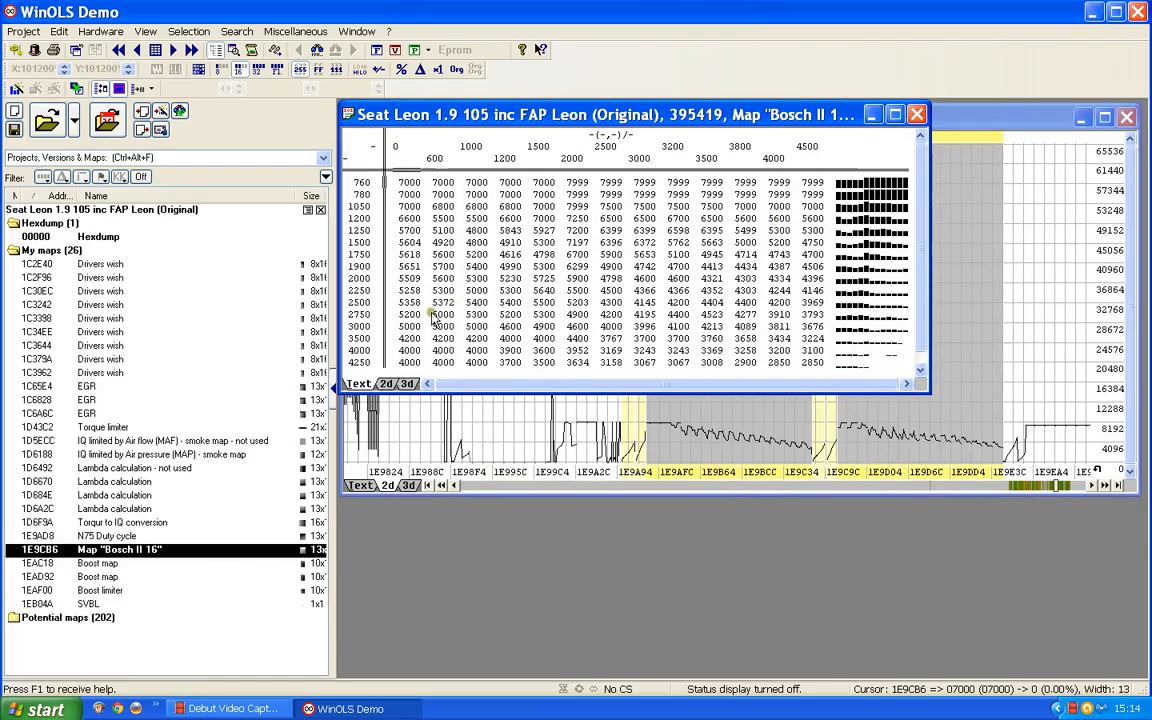
double_click(371, 298)
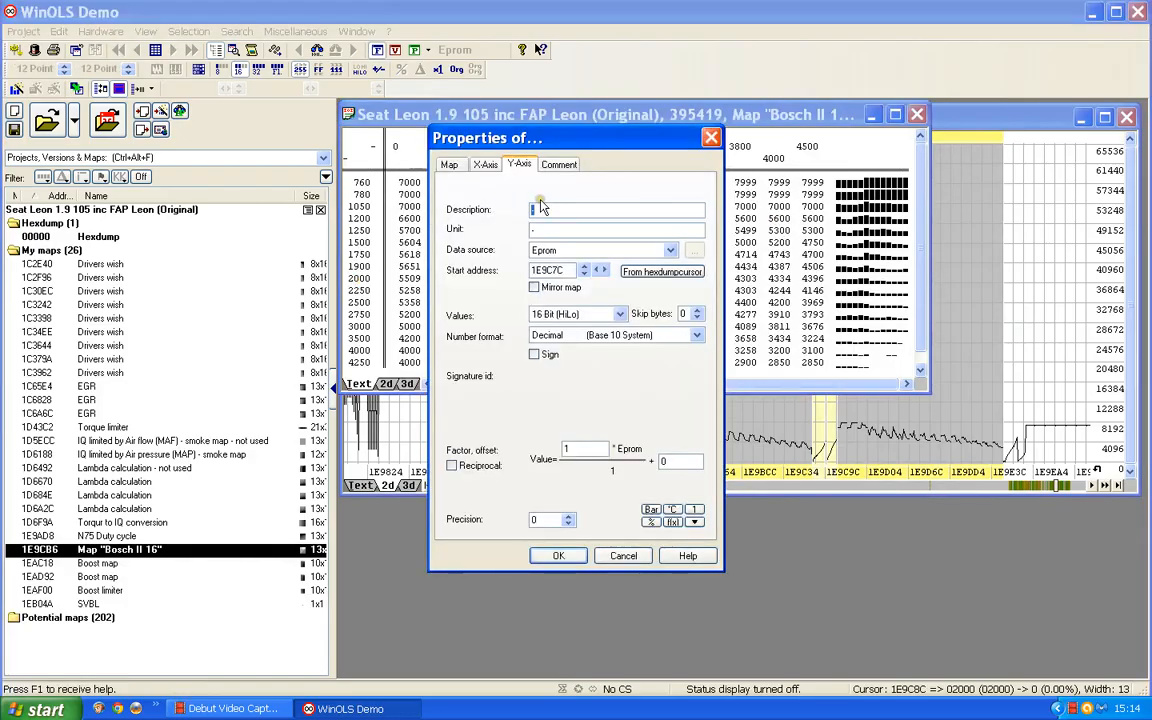
text(Engin)
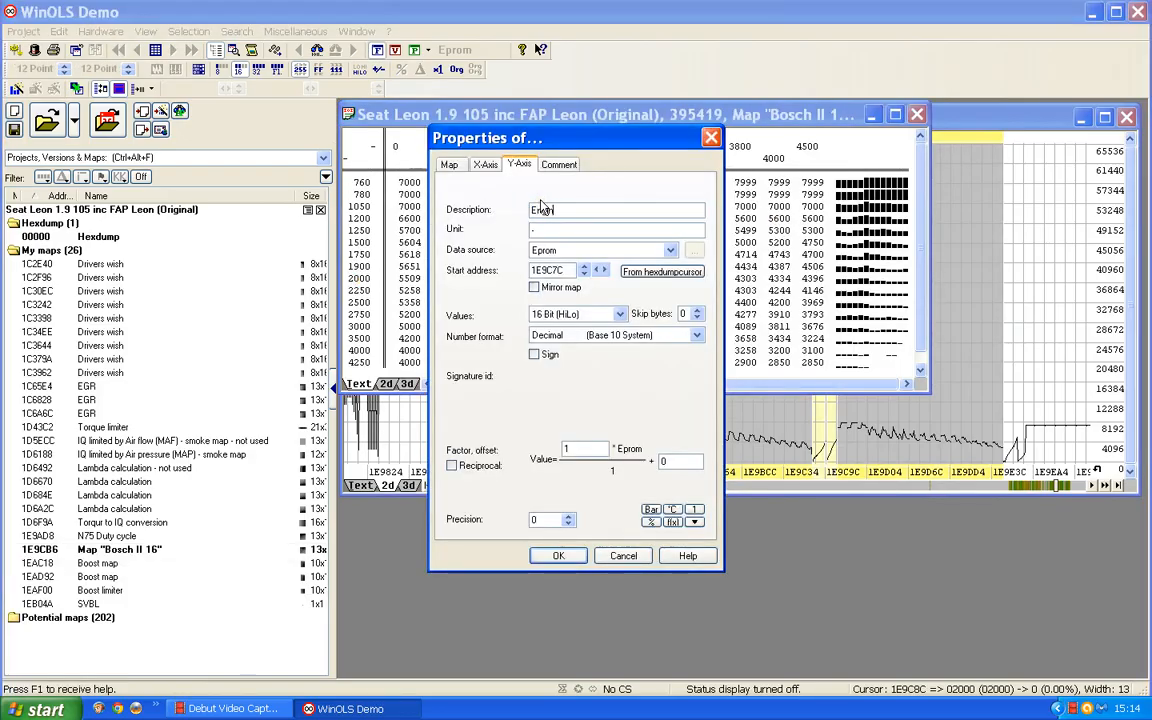
text(e speed)
text(rpm)
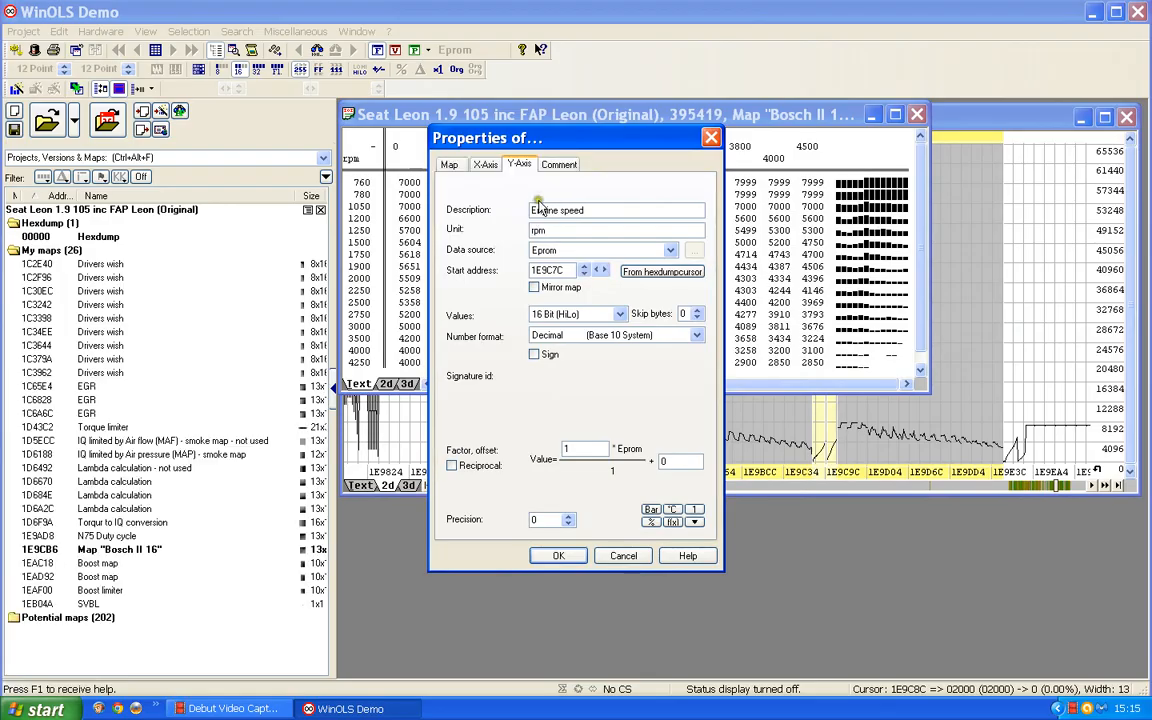
- Set the second 13x16 map's X-axis description to "IQ", unit to mg/stroke, factor to 0.01 and precision to 1
click(482, 166)
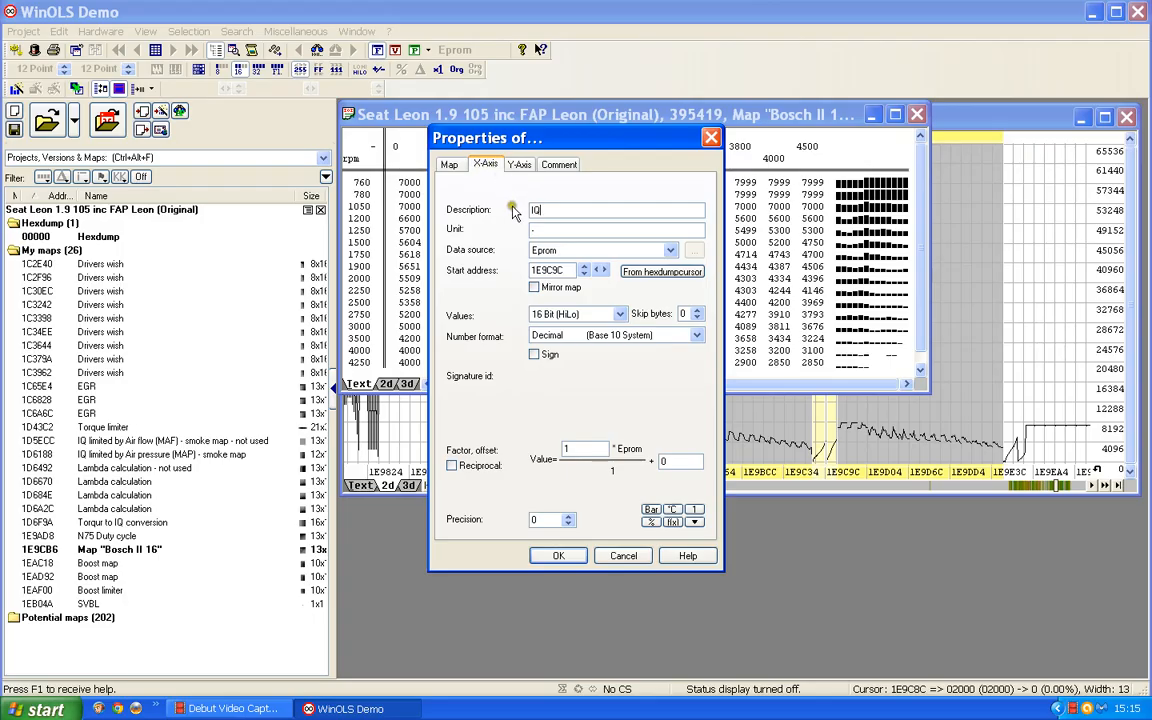
drag(537, 228, 466, 231)
text(mg/stroke)
drag(575, 449, 400, 450)
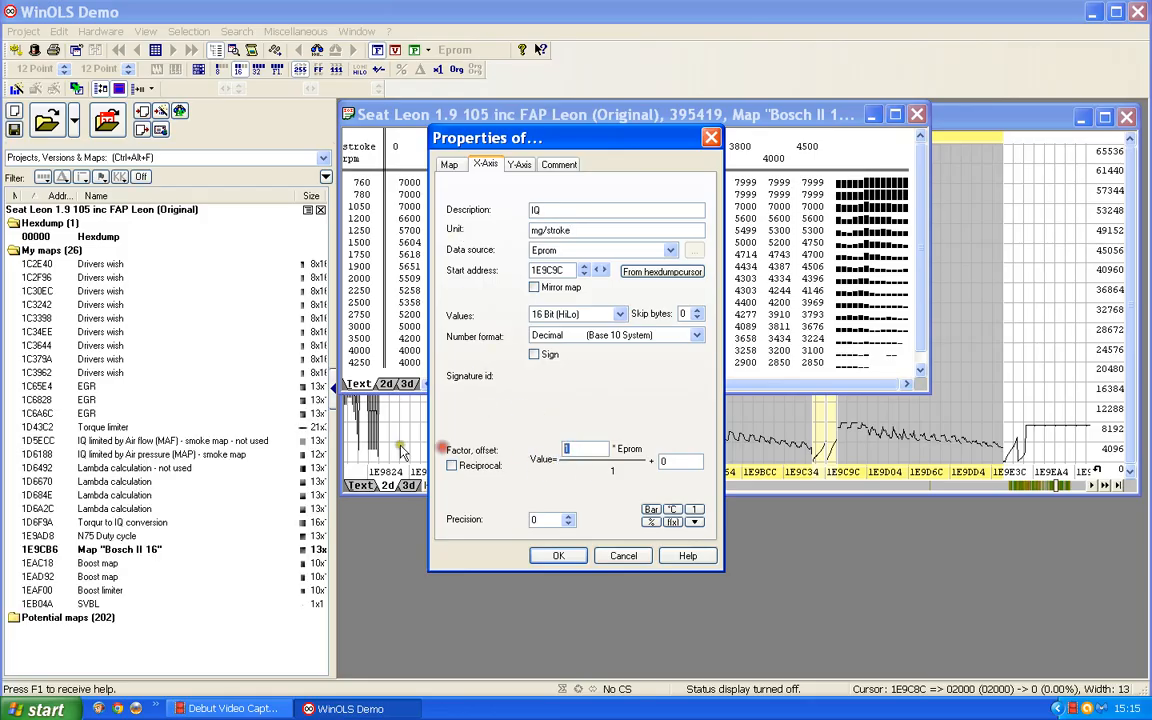
text(0.01)
click(568, 515)
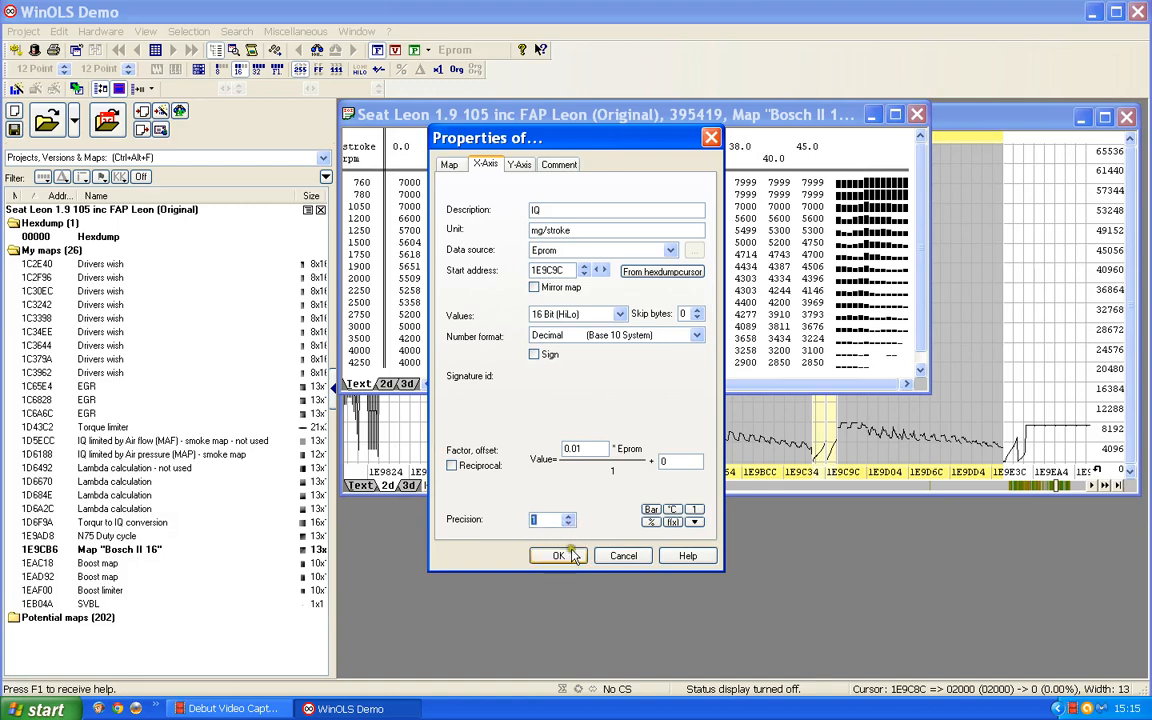
click(560, 556)
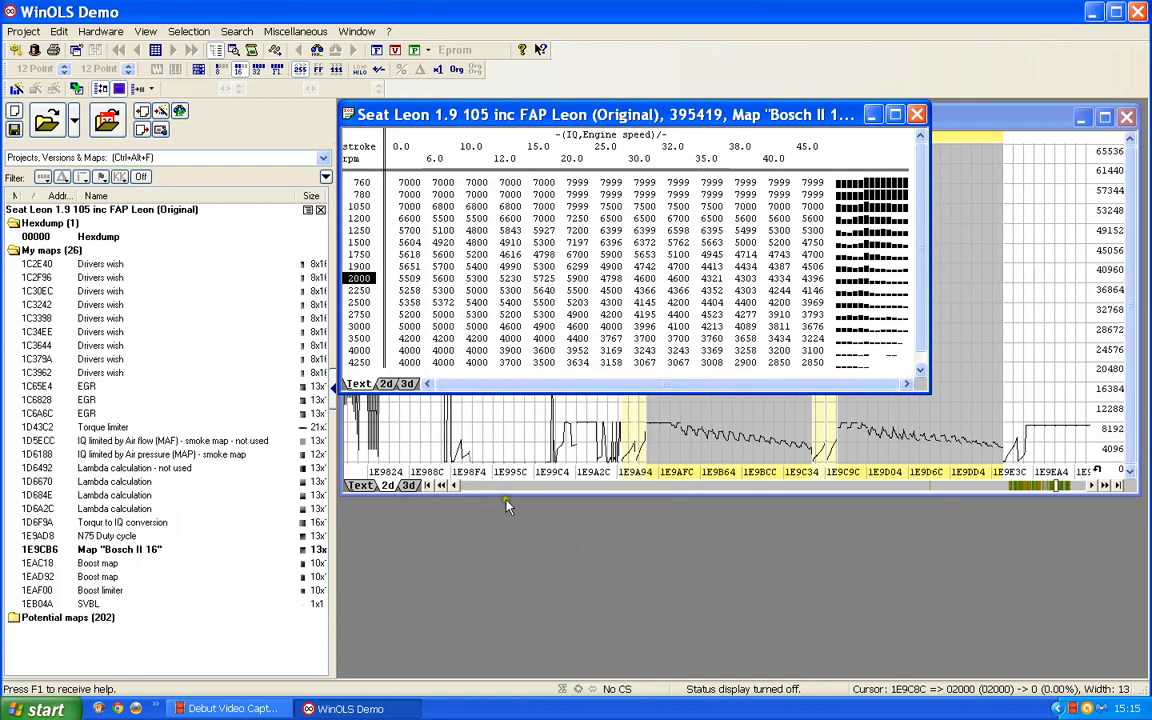
- Name the map at 1E9CB6 "N75 duty cycle" and set its description to "percentage" with the unit %
double_click(557, 281)
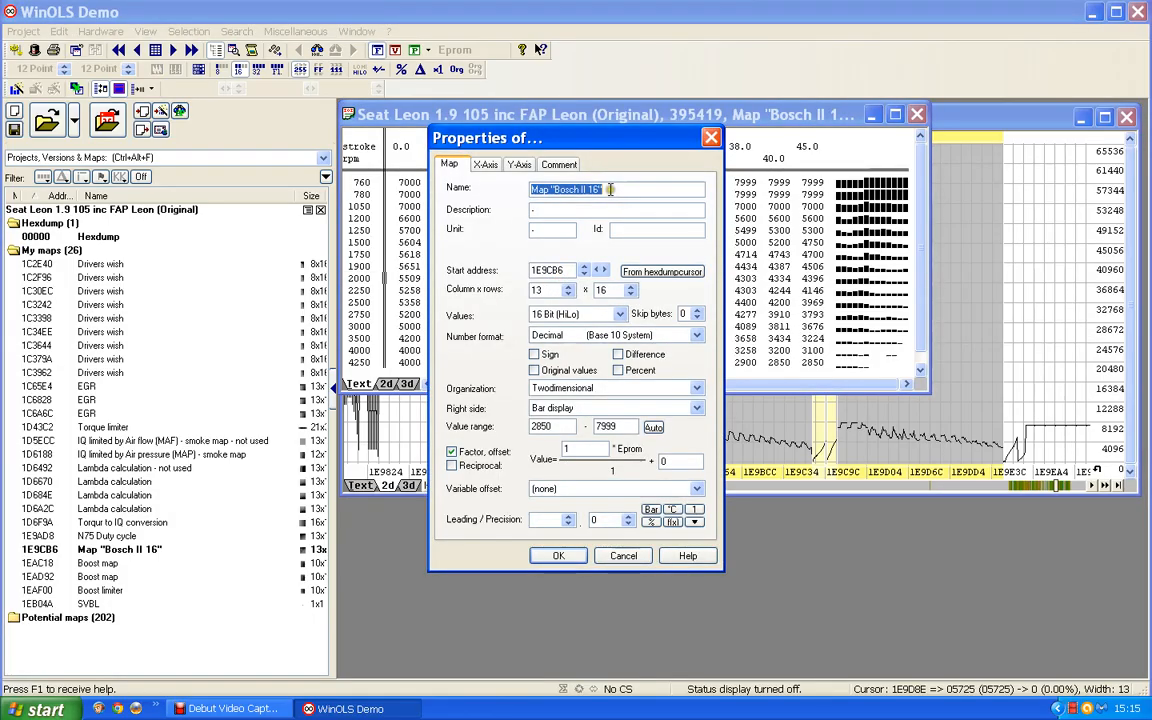
text(N)
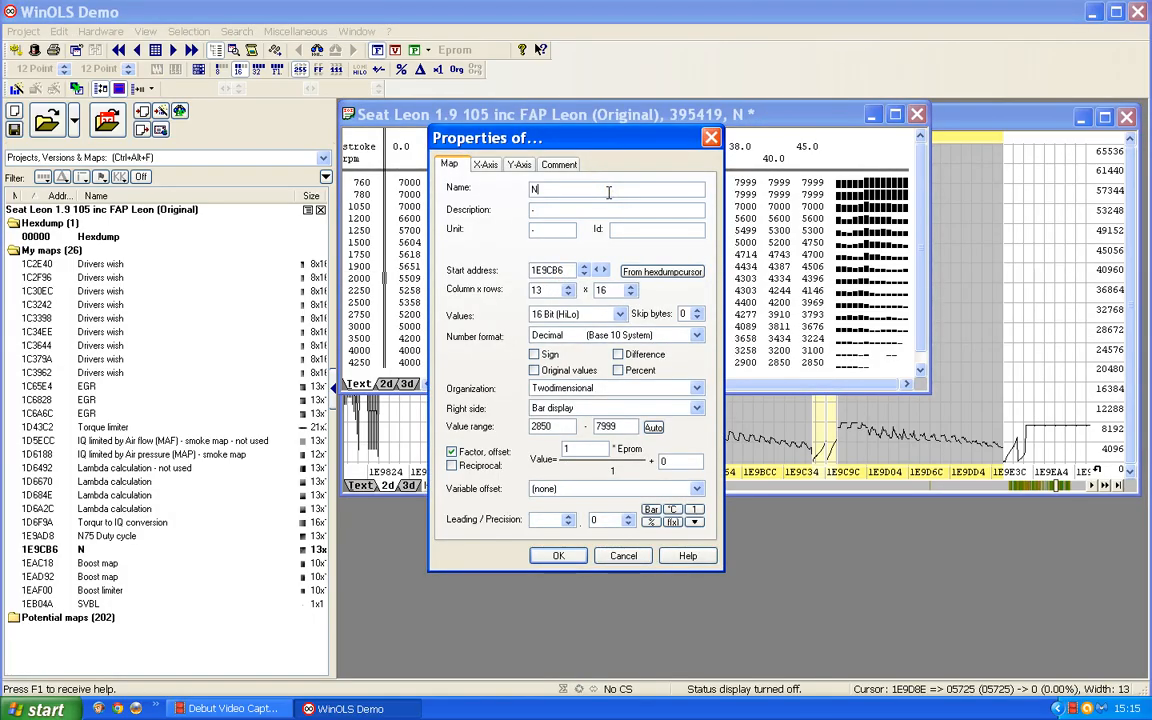
text(75 duty cycle)
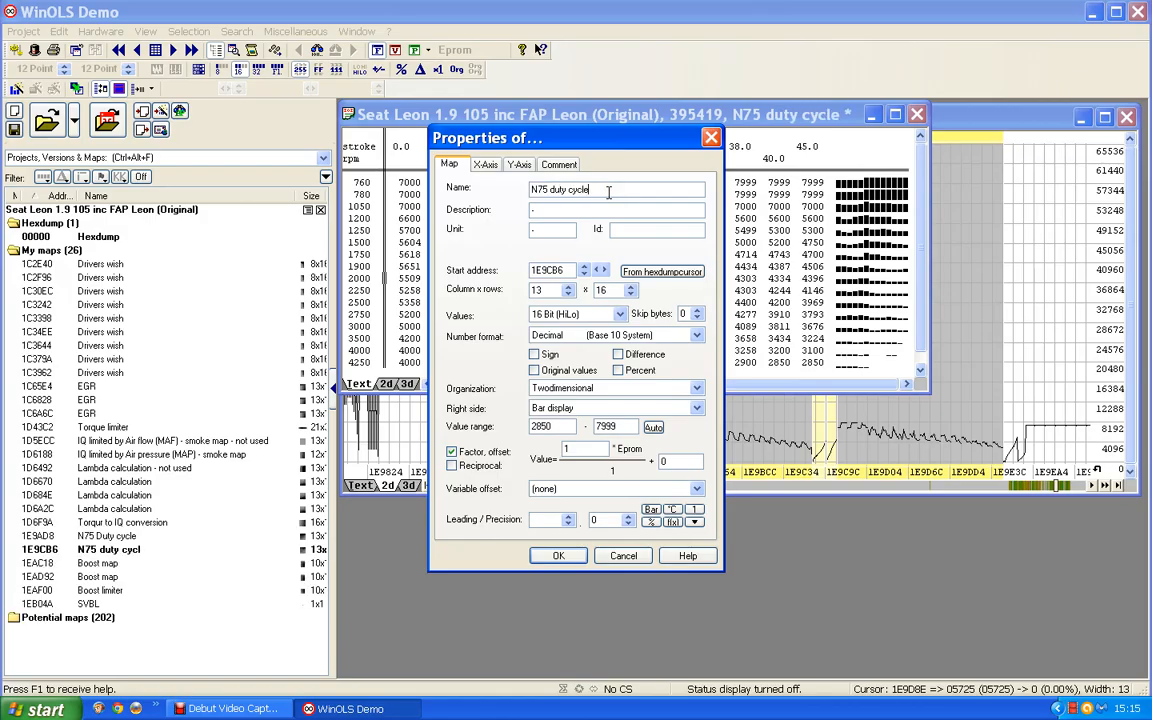
text(percentage)
key(Tab)
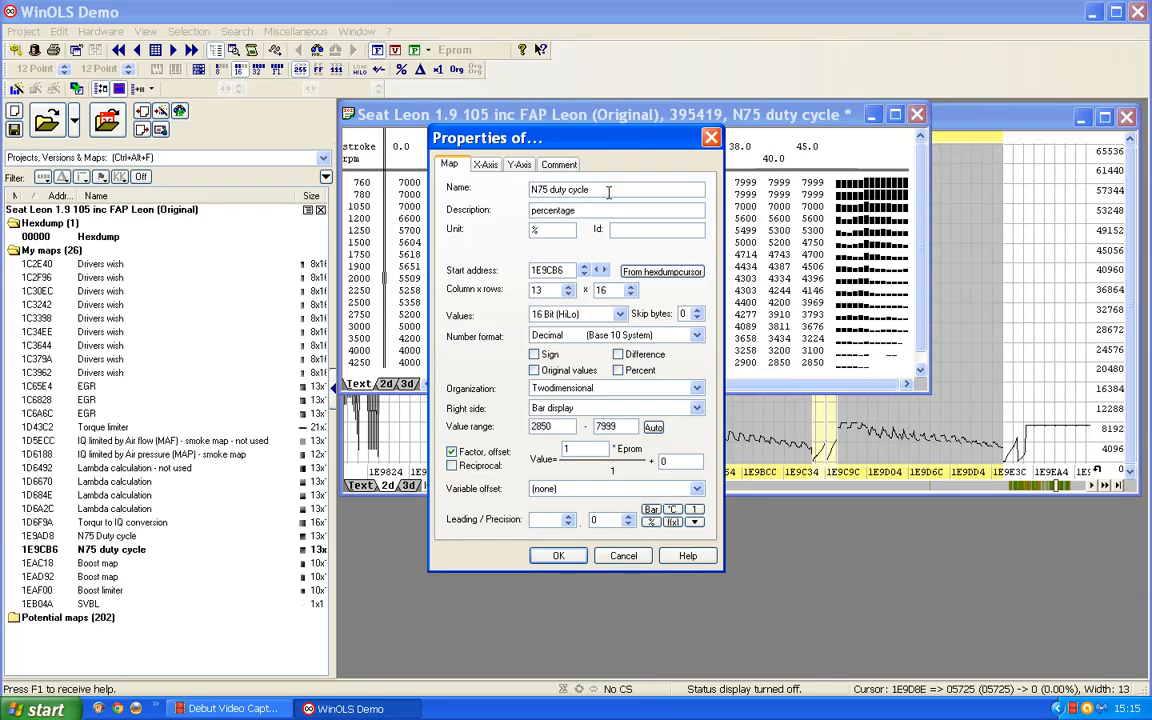
- Set the value factor of the second N75 duty cycle map to 0.01
drag(575, 449, 475, 453)
text(0)
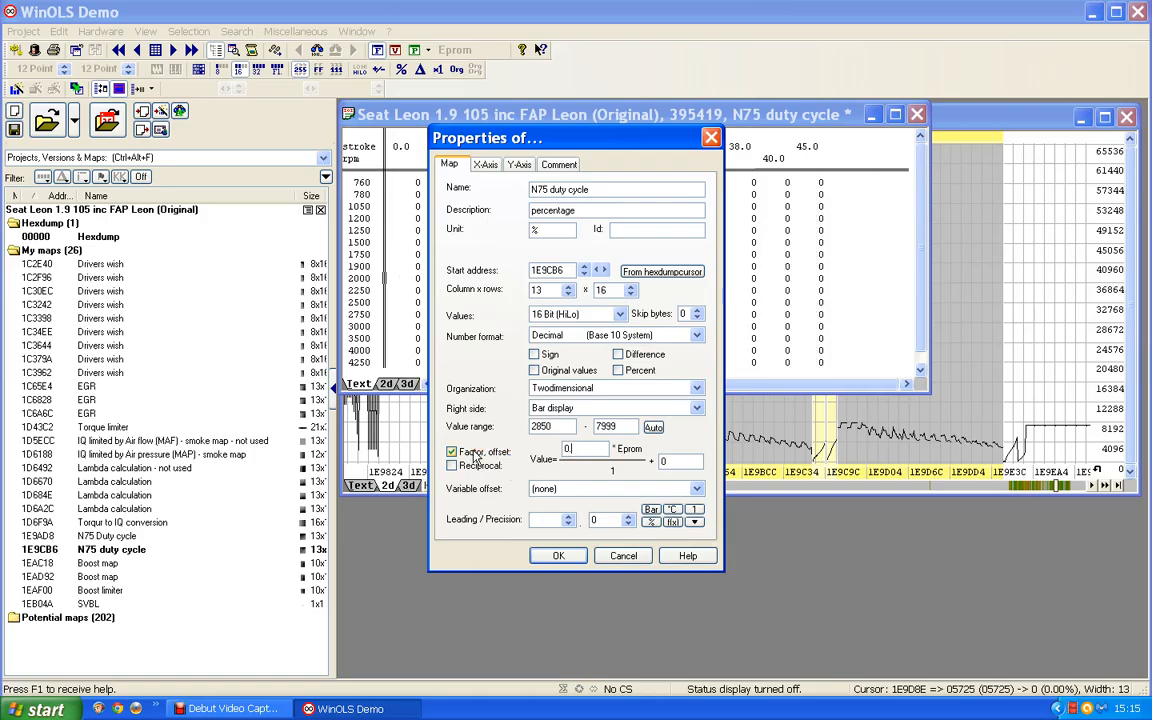
text(.1)
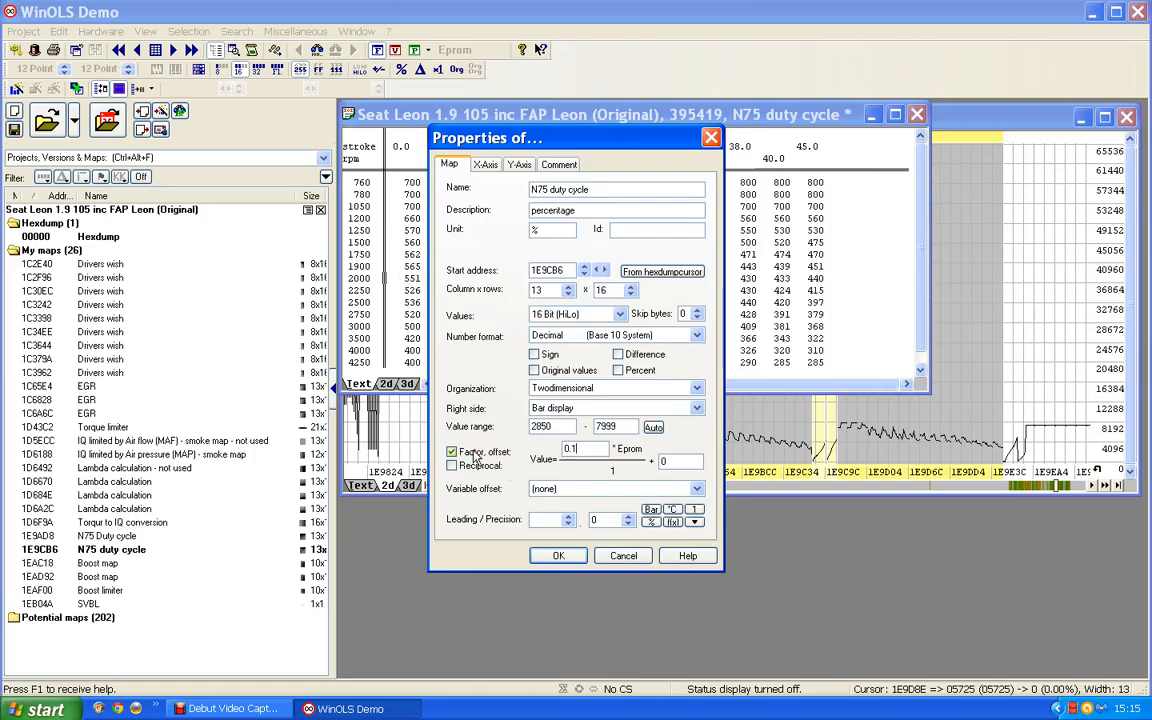
key(Left)
text(0)
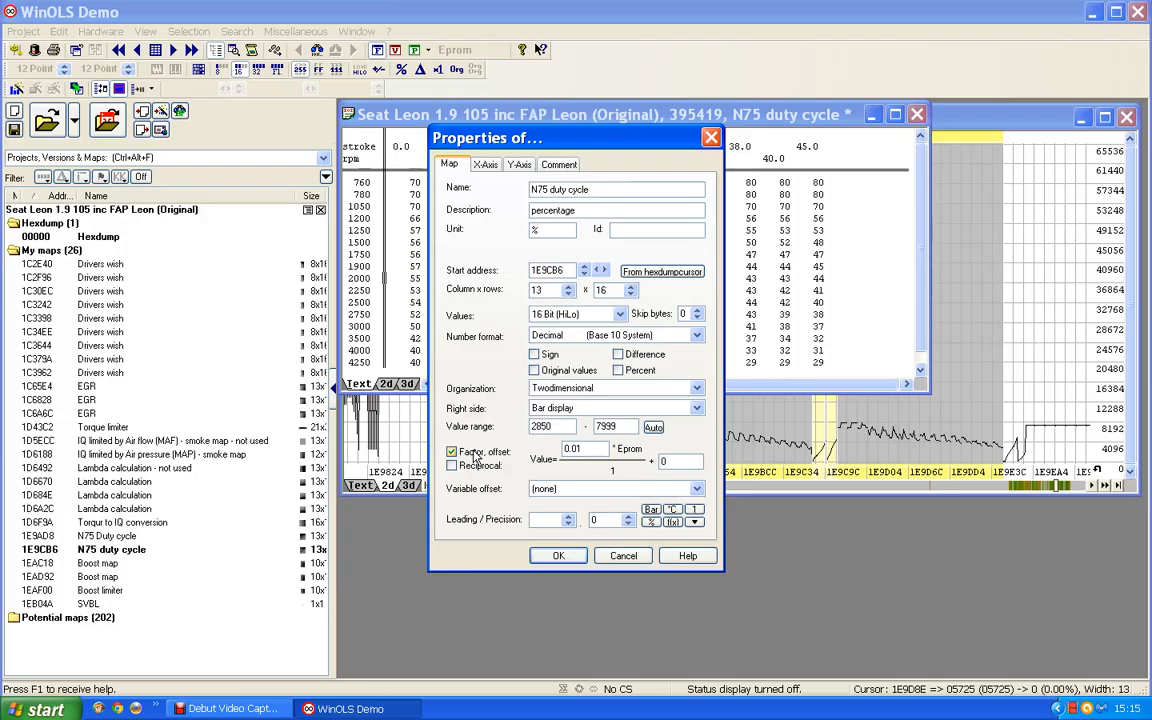
- Set the second N75 duty cycle map's value precision to 1, apply the properties and close its table to return to the hexdump
click(631, 523)
click(631, 520)
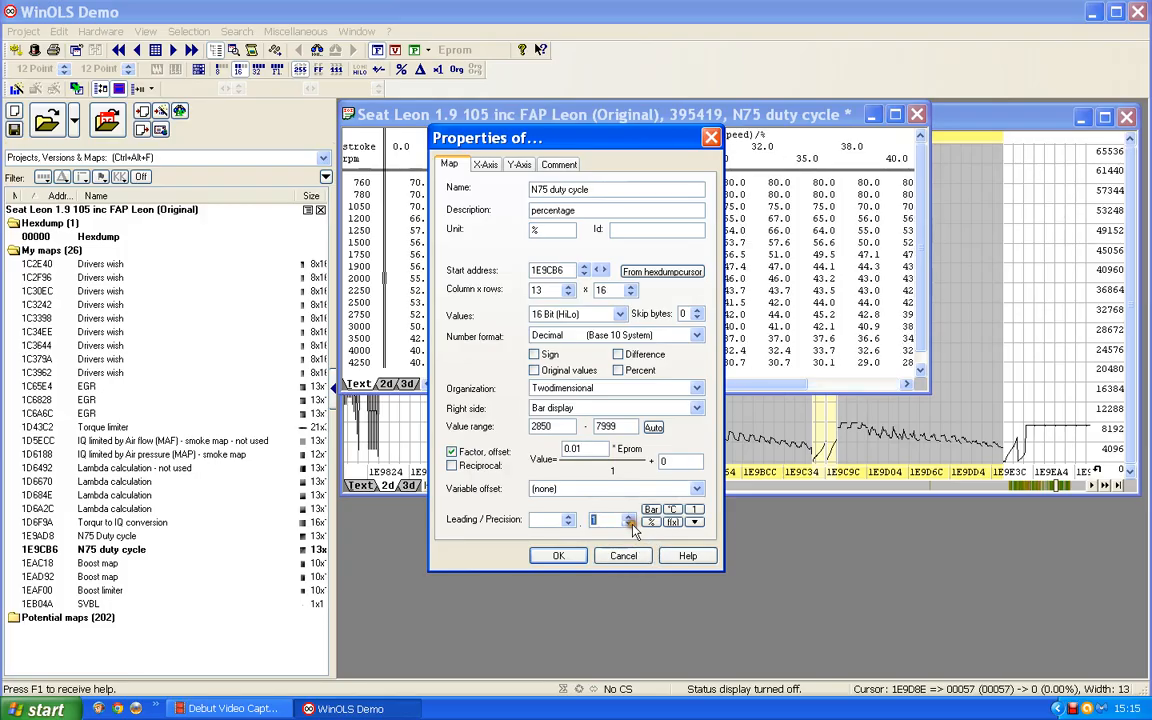
click(553, 555)
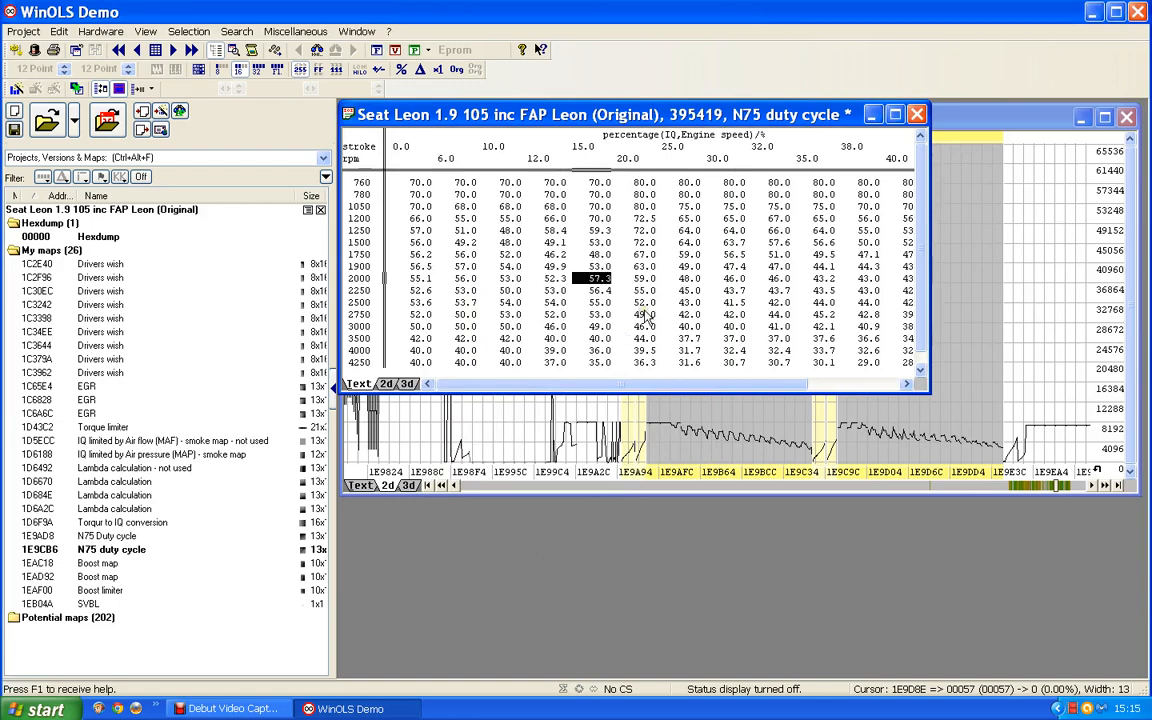
click(802, 317)
click(285, 260)
click(489, 246)
click(920, 117)
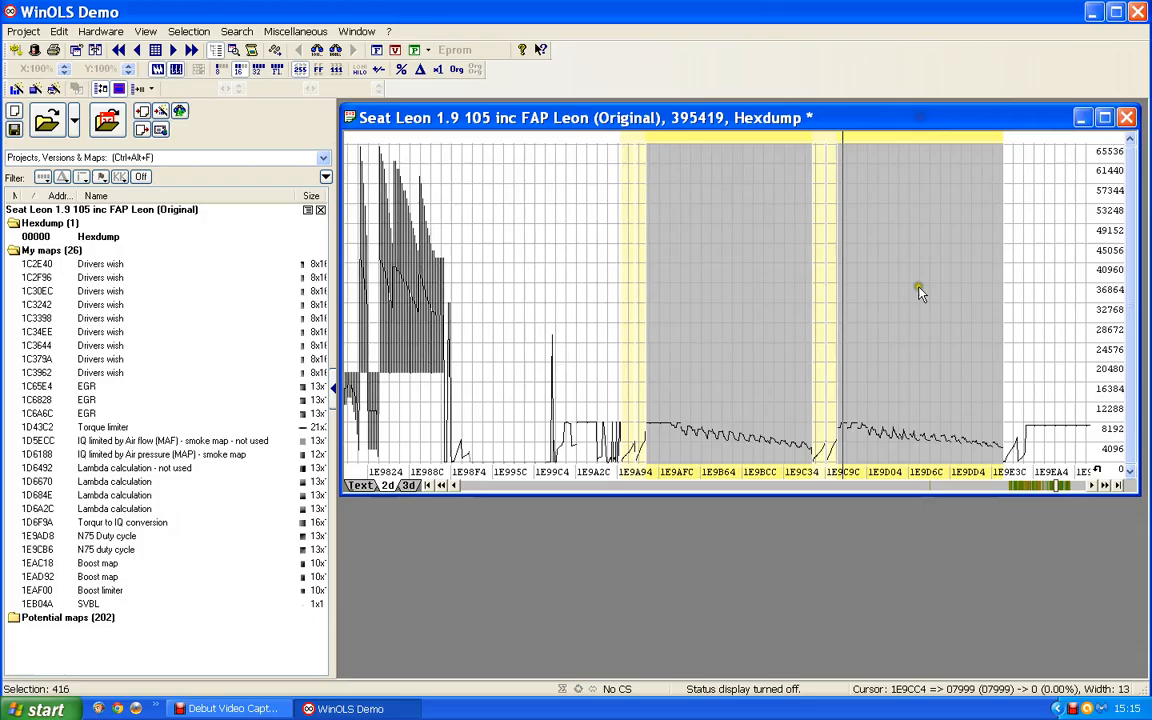
- Compare the boost maps at 1EAC18 and 1EAD92 with the N75 duty cycle maps at 1E9AD8 and 1E9CB6 in the hexdump's 2D view
click(757, 337)
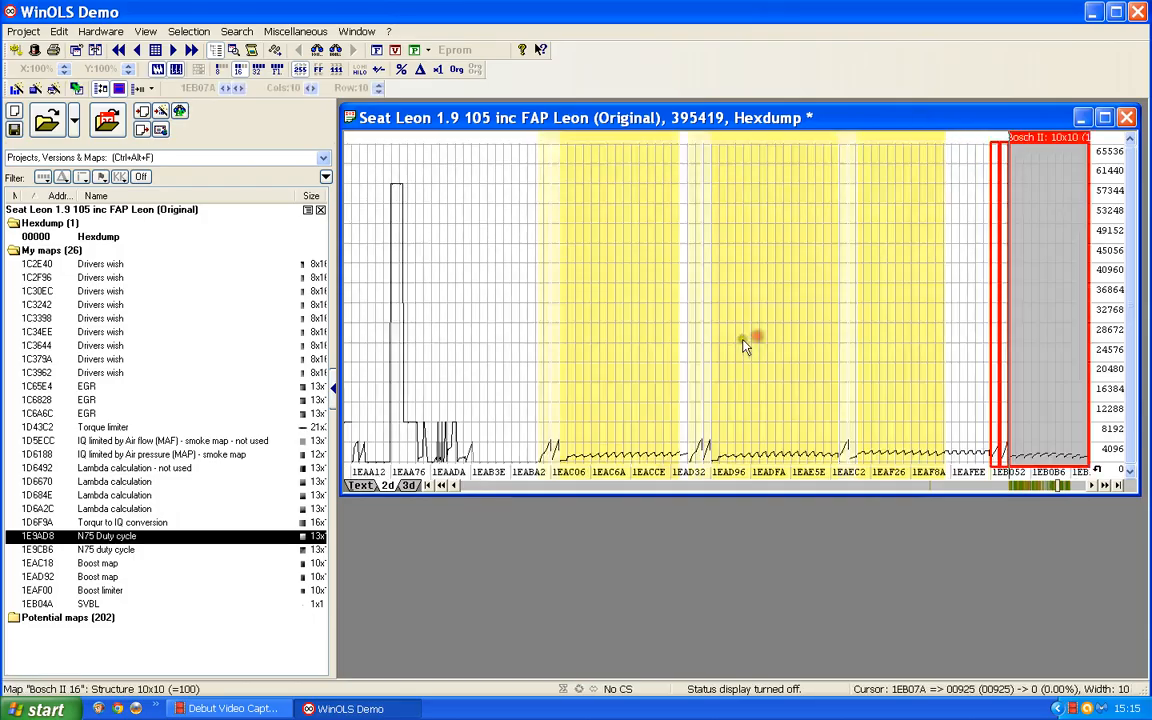
click(610, 330)
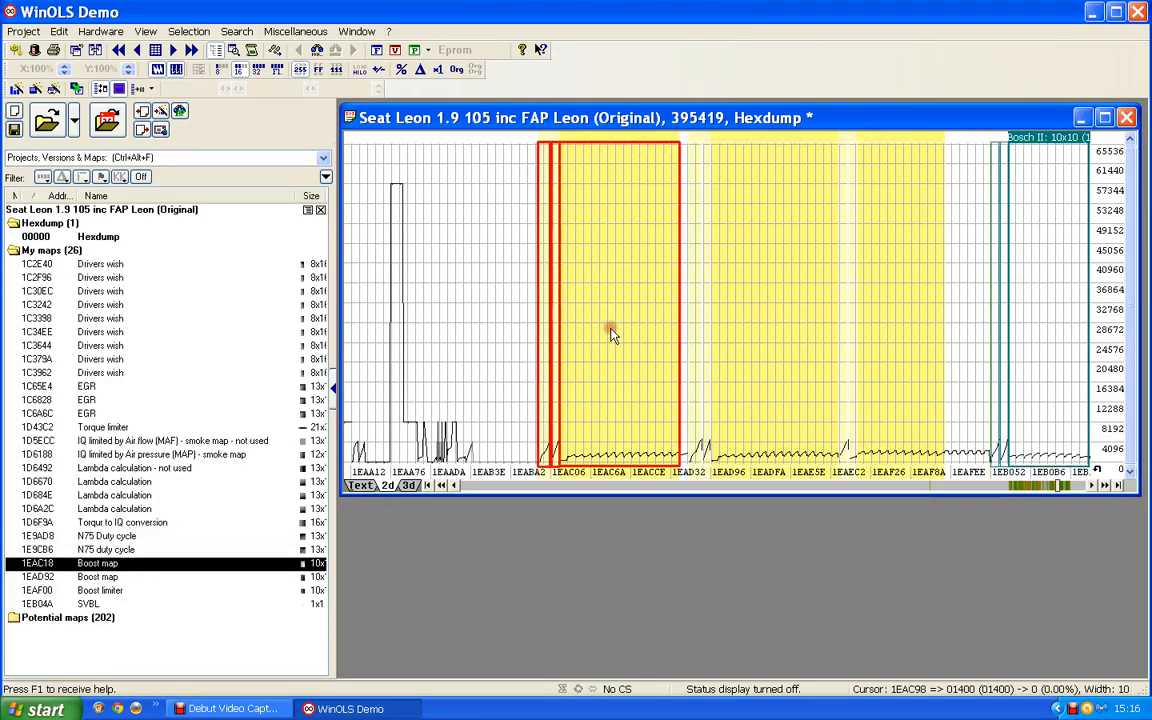
click(774, 335)
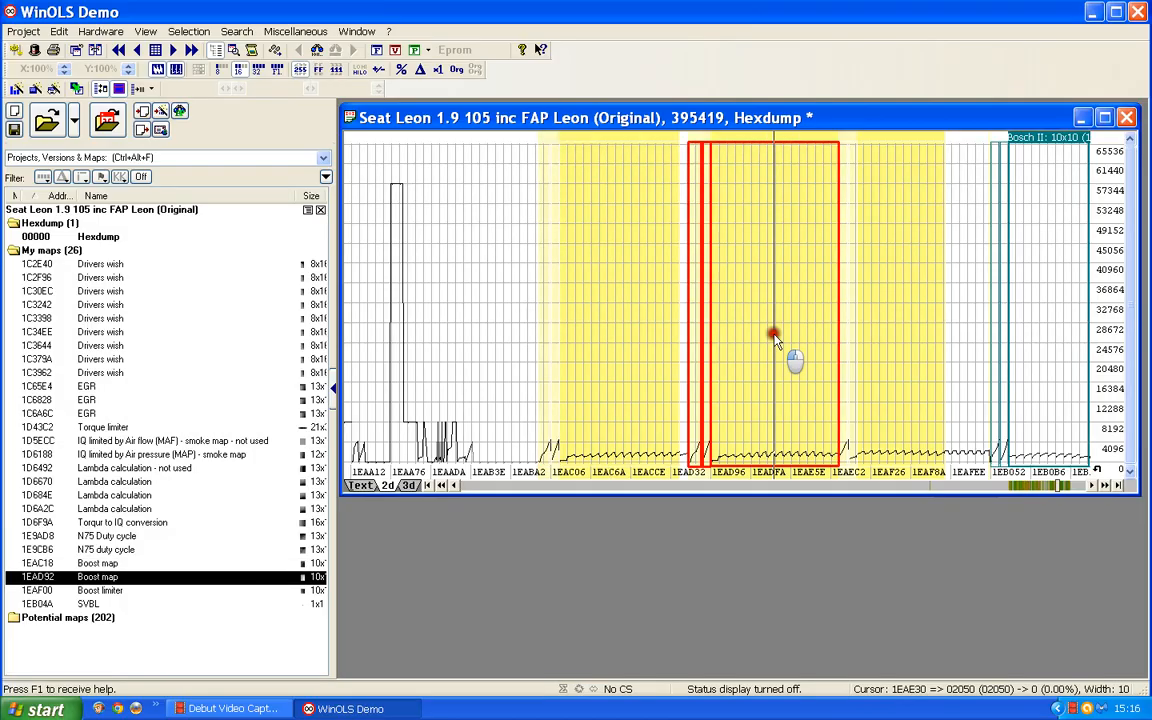
click(491, 487)
click(491, 487)
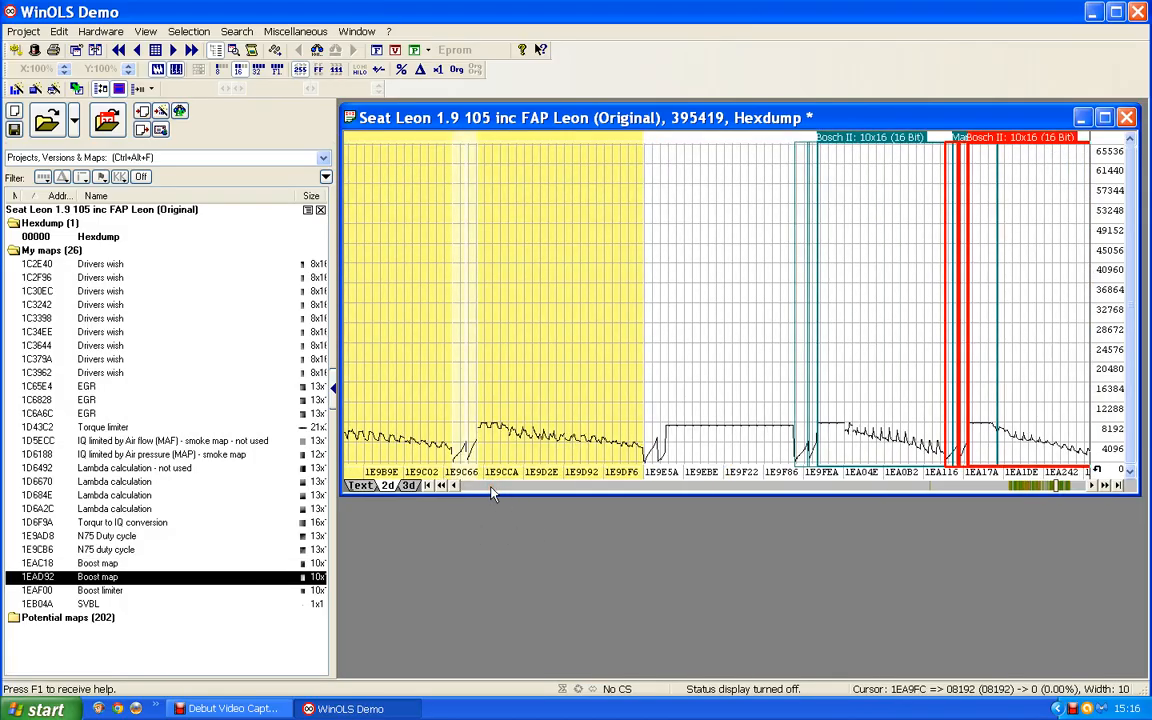
click(410, 288)
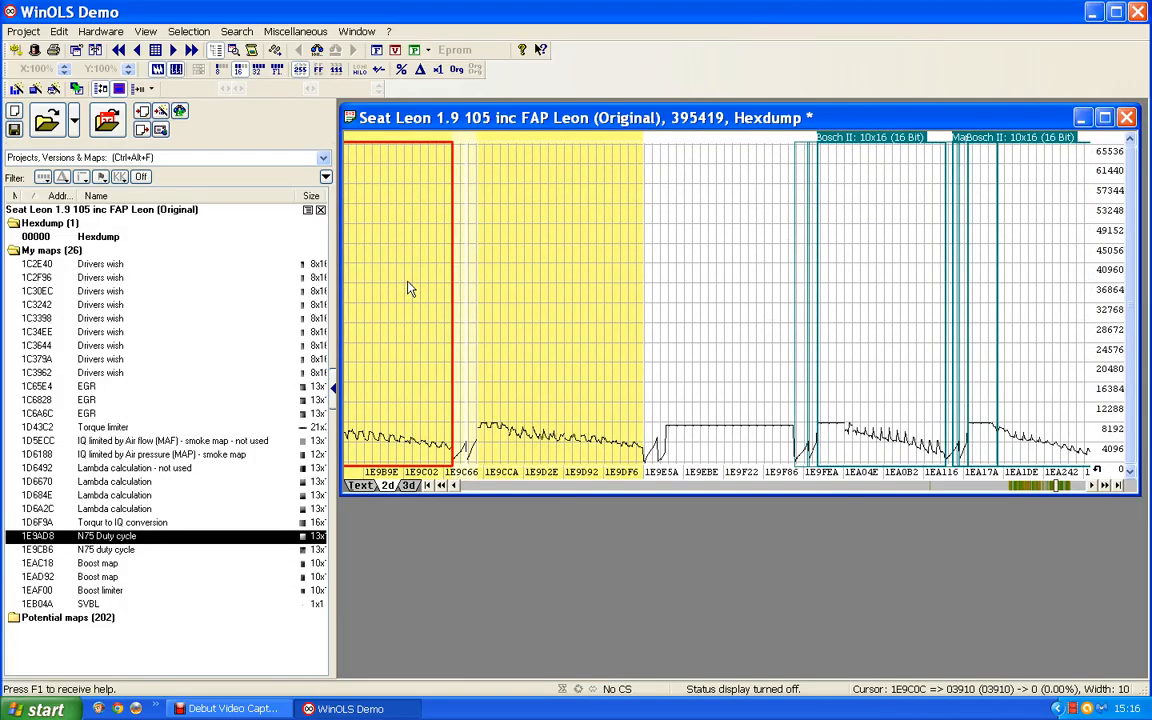
click(526, 296)
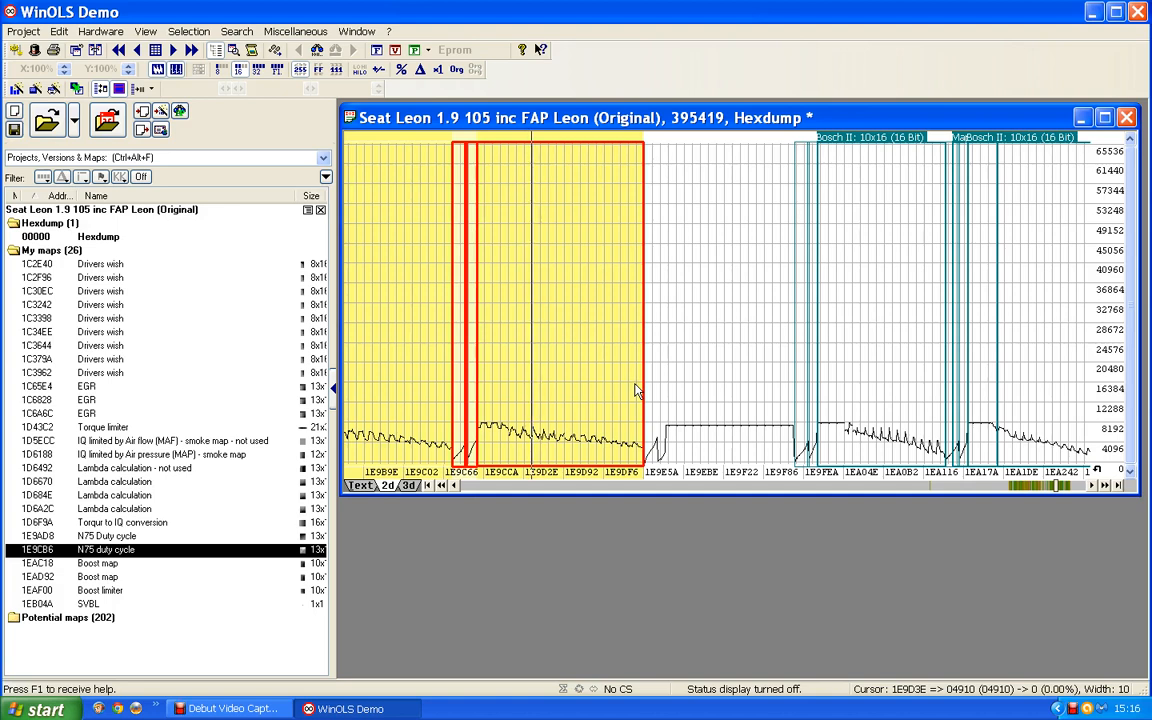
- Examine each of the Bosch II 10x16 maps that follow the N75 duty cycle maps in the hexdump's 2D view
click(1106, 486)
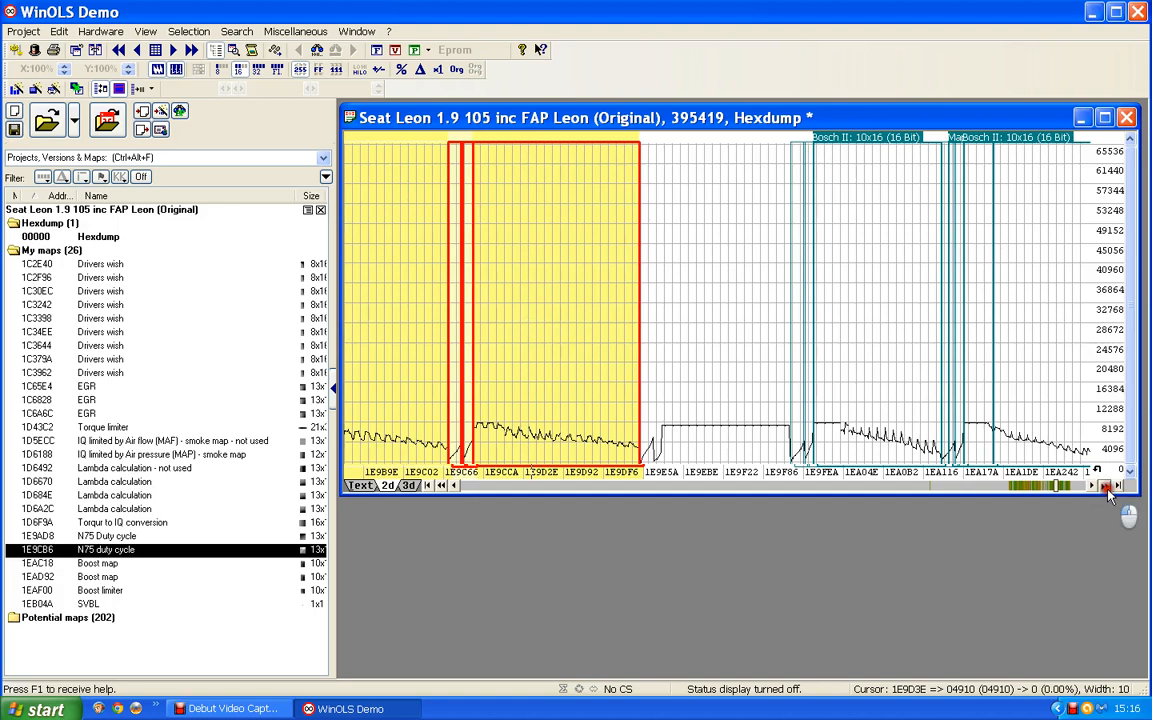
click(1106, 486)
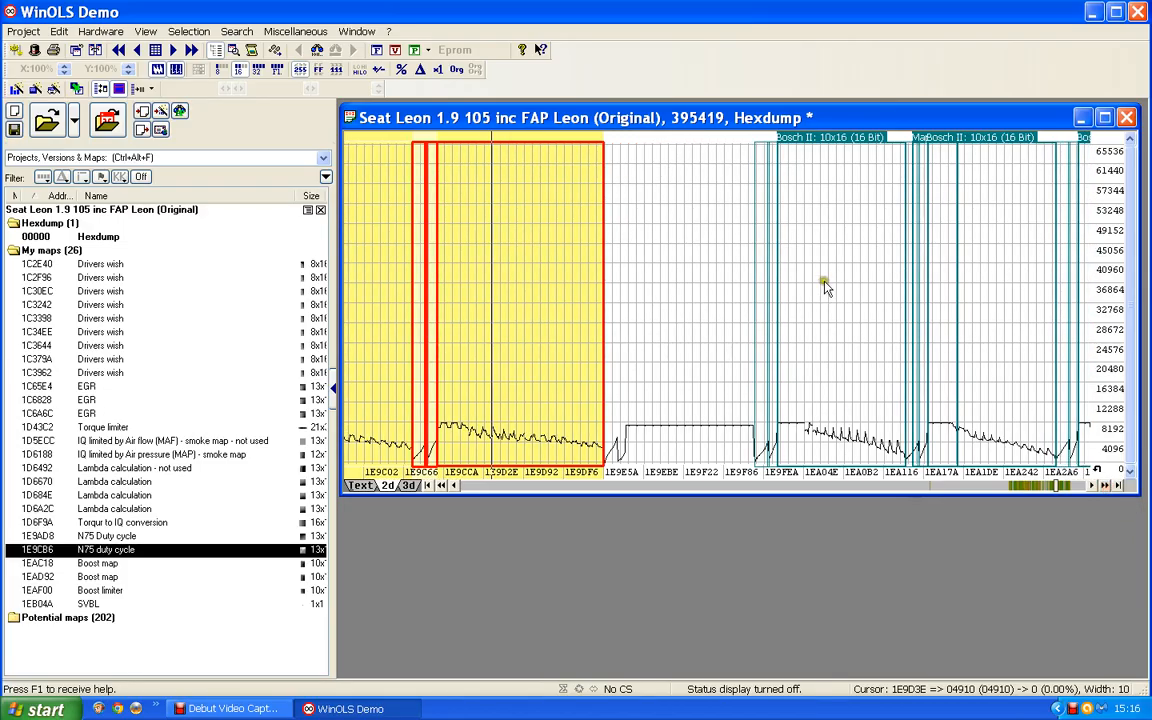
click(825, 281)
click(1023, 300)
scroll(1023, 300, down, 10)
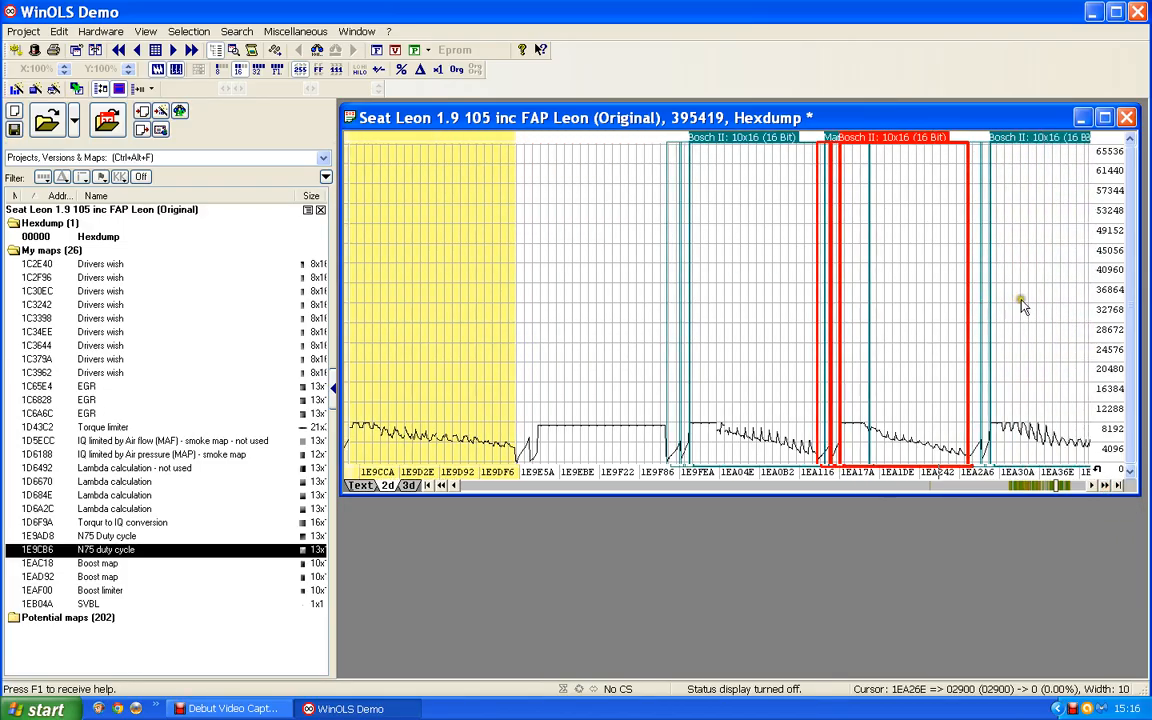
scroll(1008, 330, down, 2)
click(830, 345)
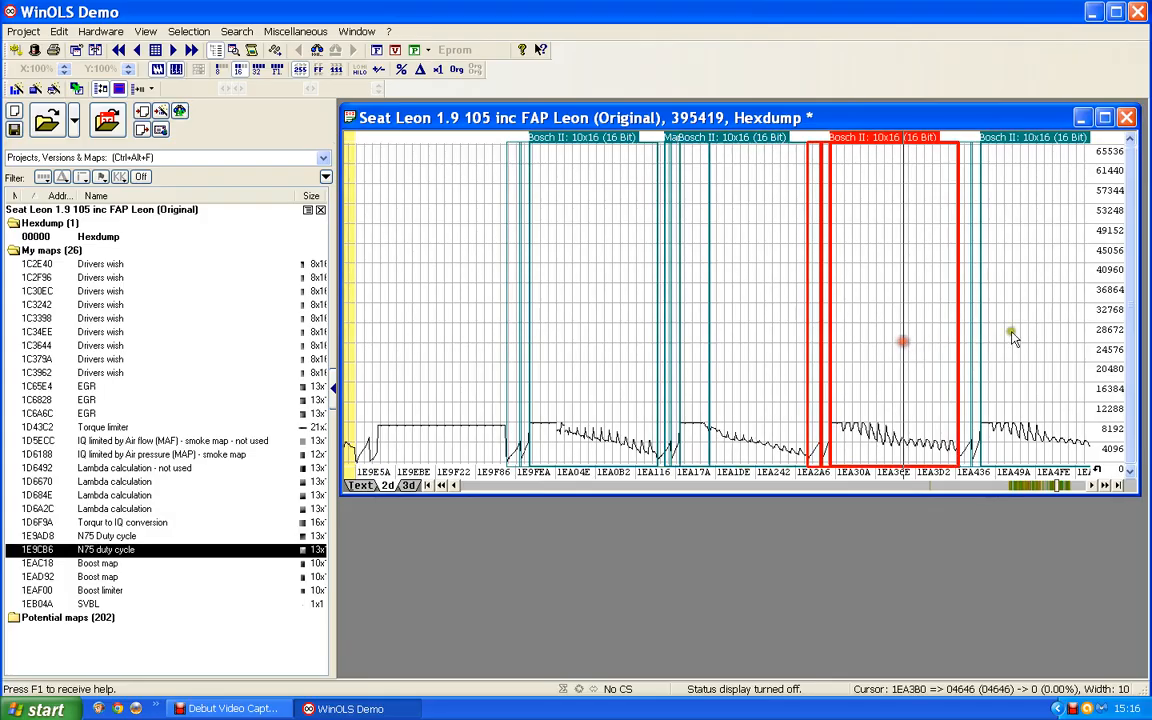
click(1014, 336)
scroll(1014, 336, down, 4)
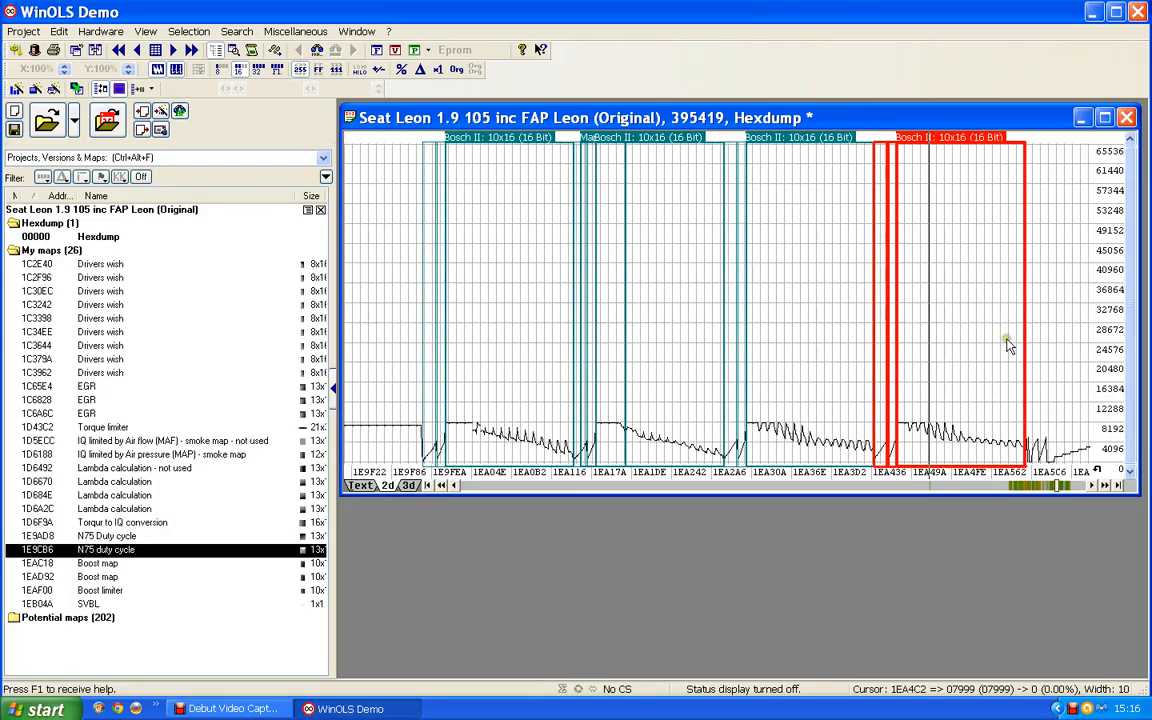